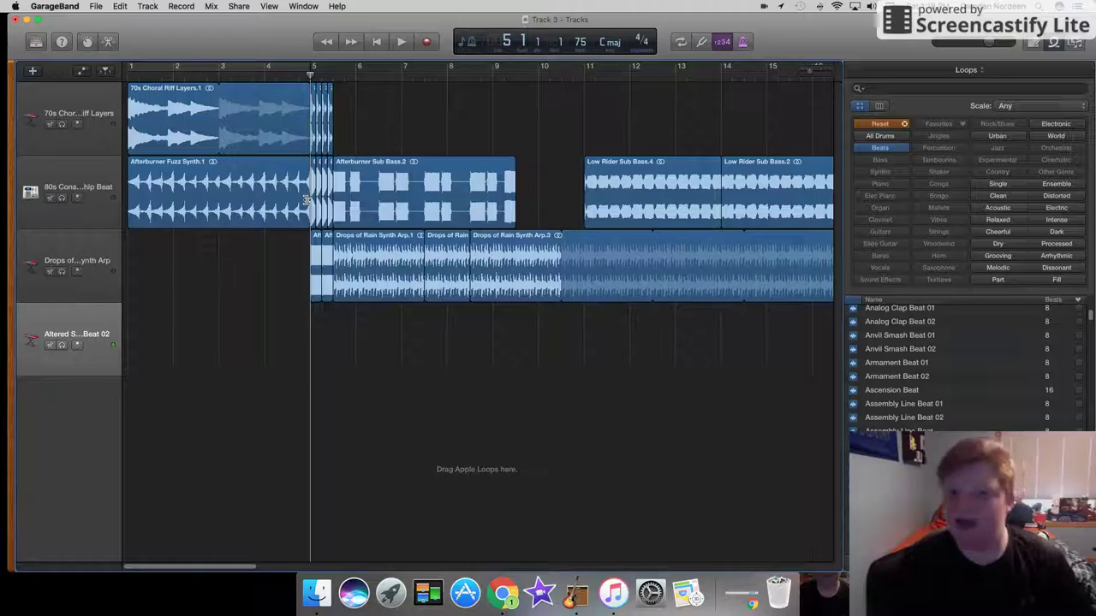
# Play back the arrangement from bar 5 until just before bar 8
pyautogui.press('space')
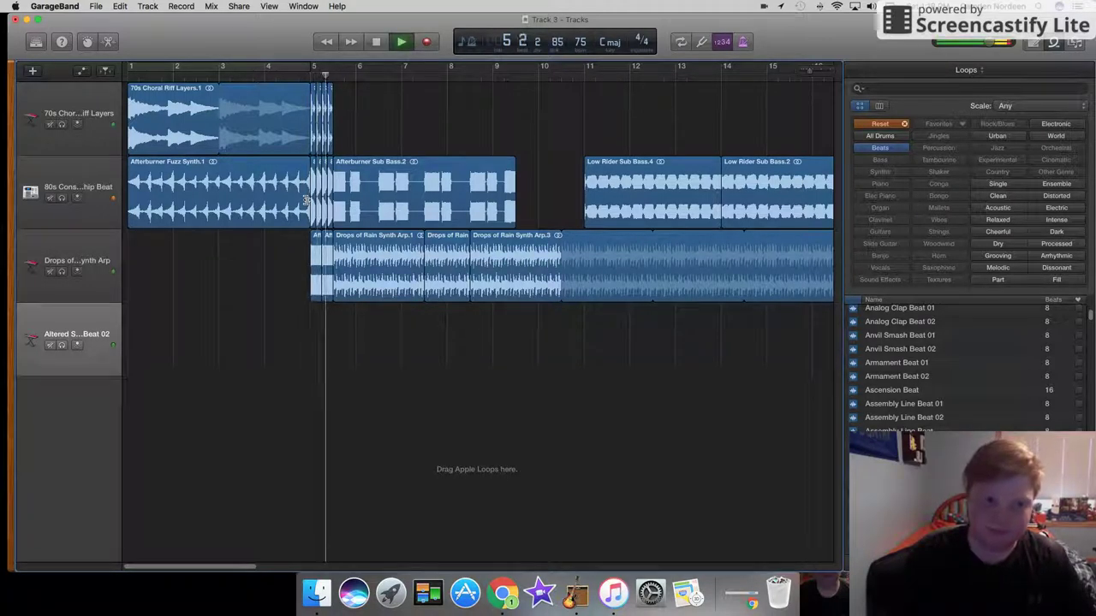
pyautogui.press('space')
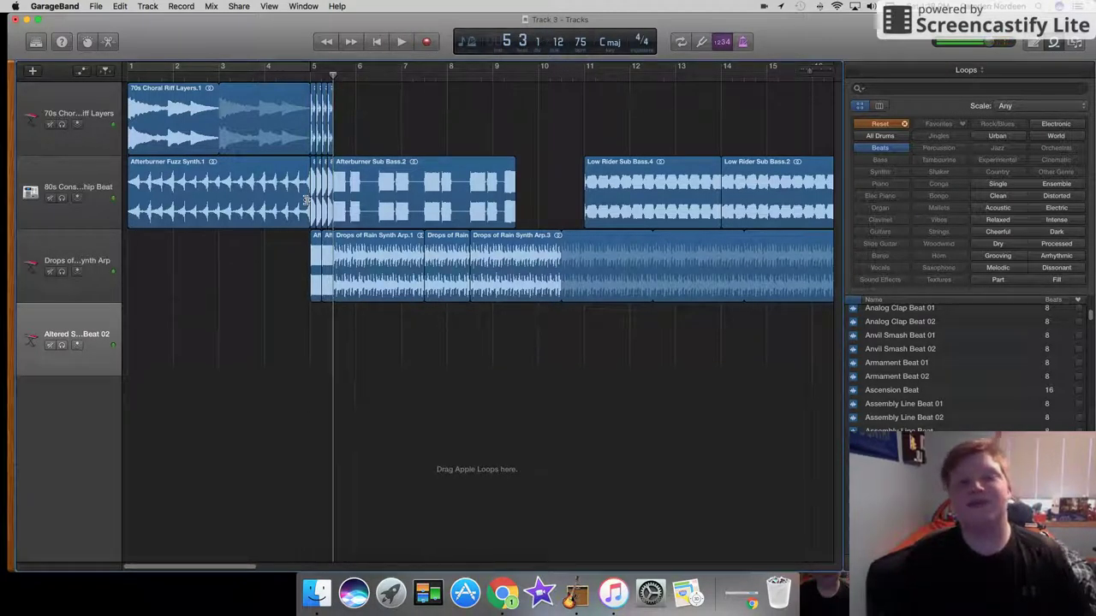
pyautogui.press('space')
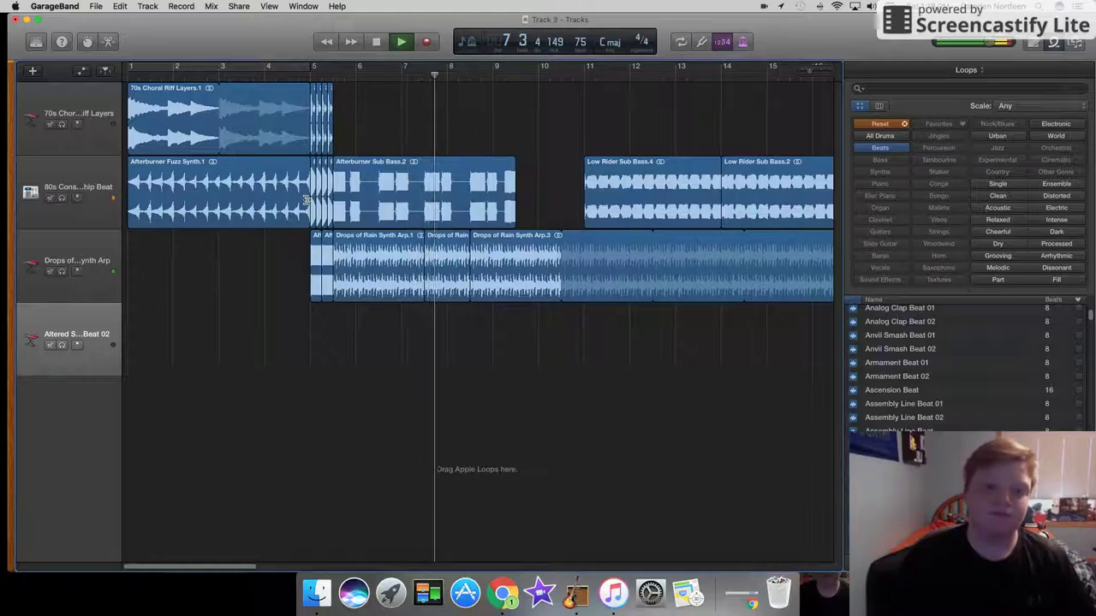
pyautogui.press('space')
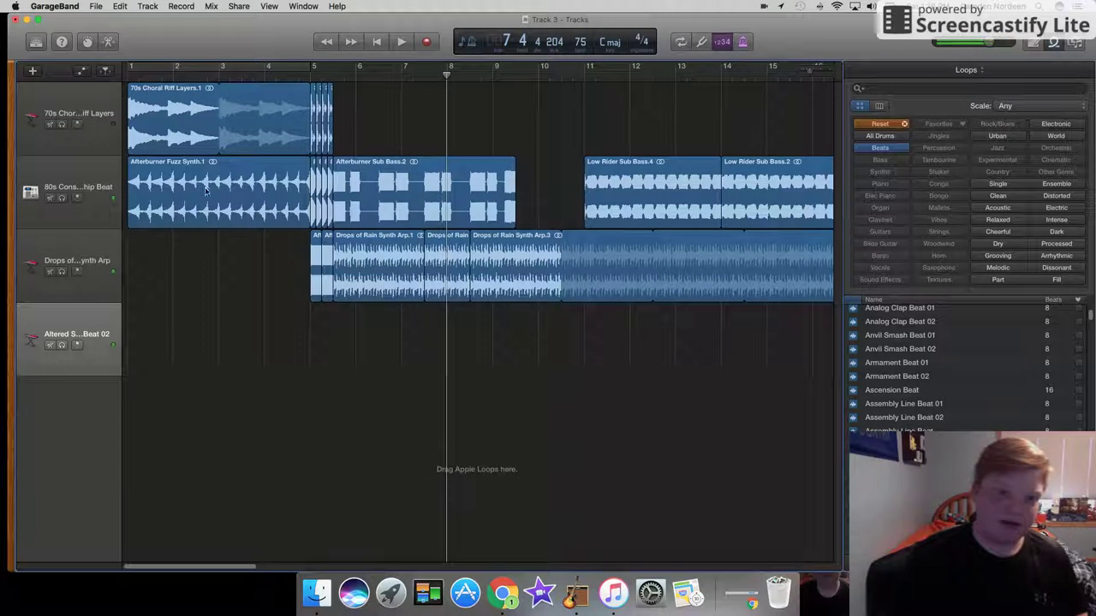
# Play back the opening of the arrangement from bar 1 into bar 2
pyautogui.click(155, 162)
pyautogui.click(127, 77)
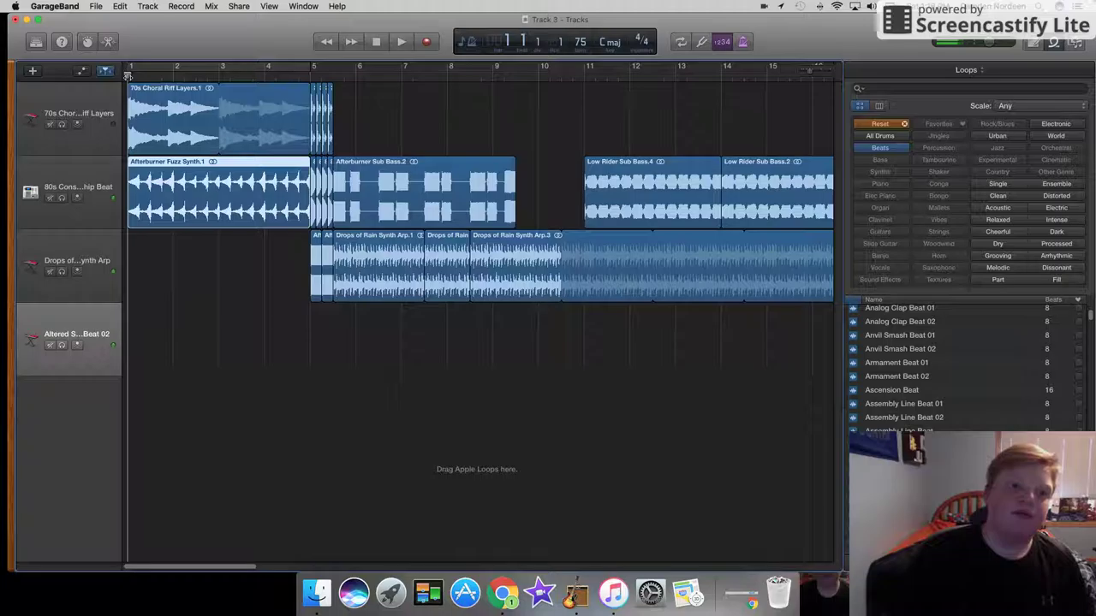
pyautogui.press('space')
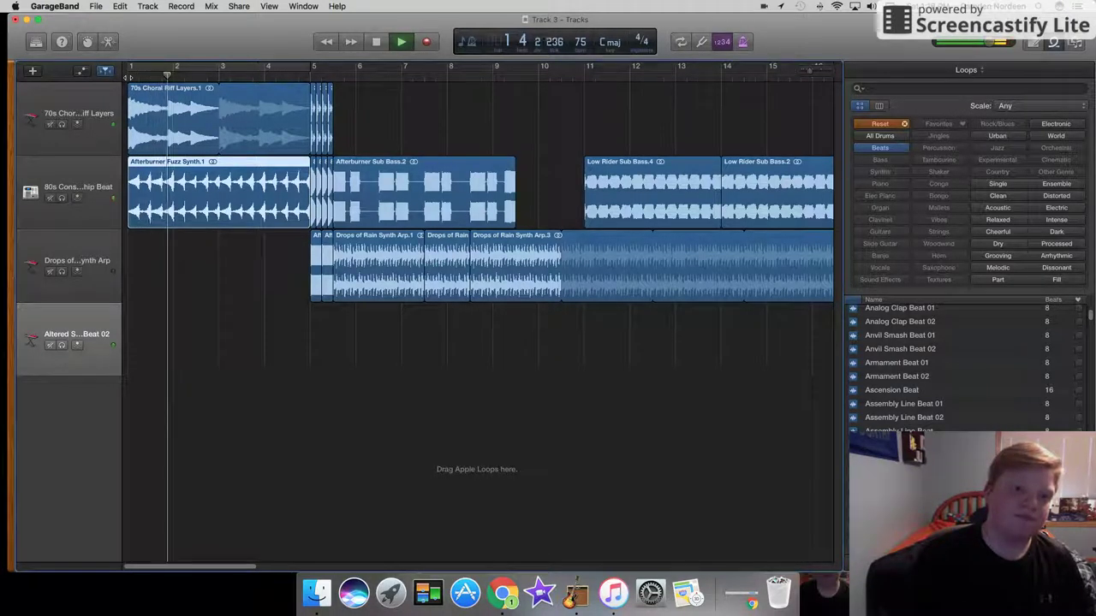
pyautogui.press('space')
# Delete the 70s Choral Riff Layers.1 and Afterburner Fuzz Synth.1 regions that fill bars 1 to 5
pyautogui.click(190, 108)
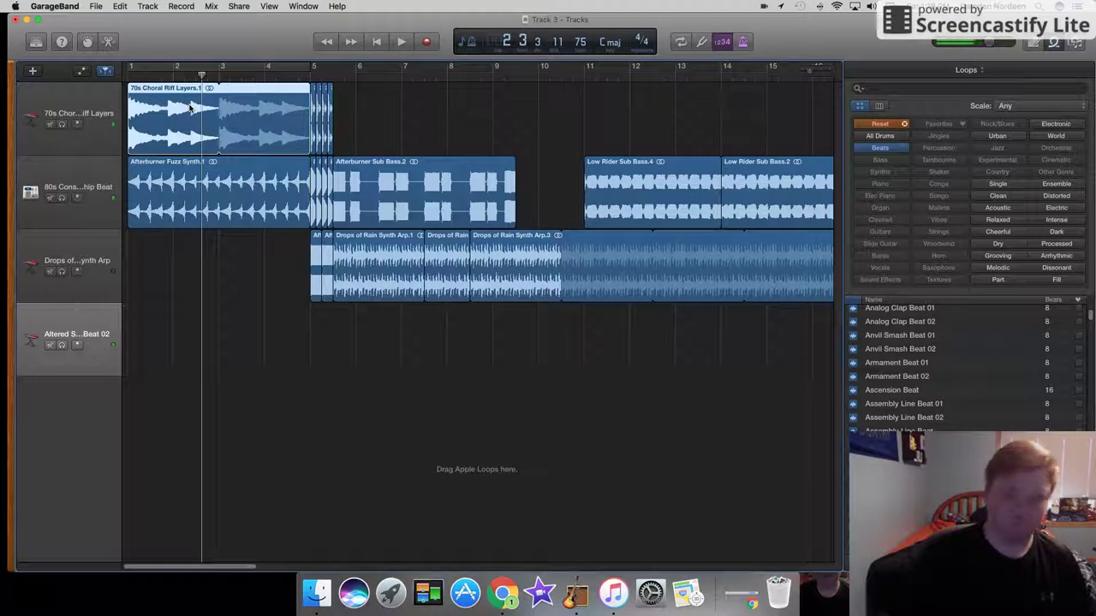
pyautogui.press('Delete')
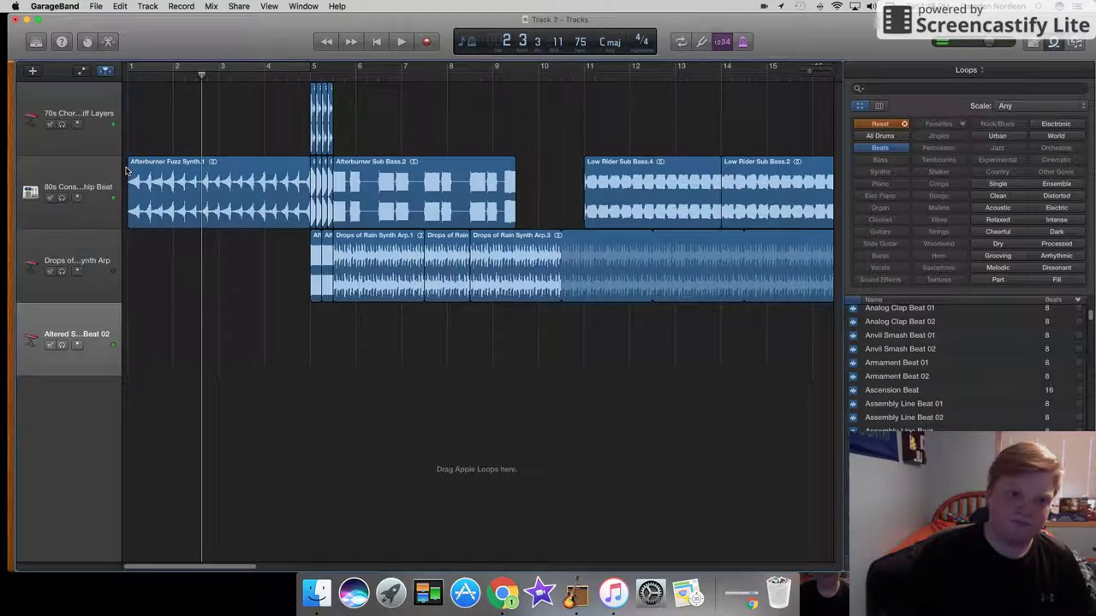
pyautogui.moveTo(128, 174)
pyautogui.mouseDown()
pyautogui.moveTo(210, 183)
pyautogui.moveTo(129, 175)
pyautogui.mouseUp()
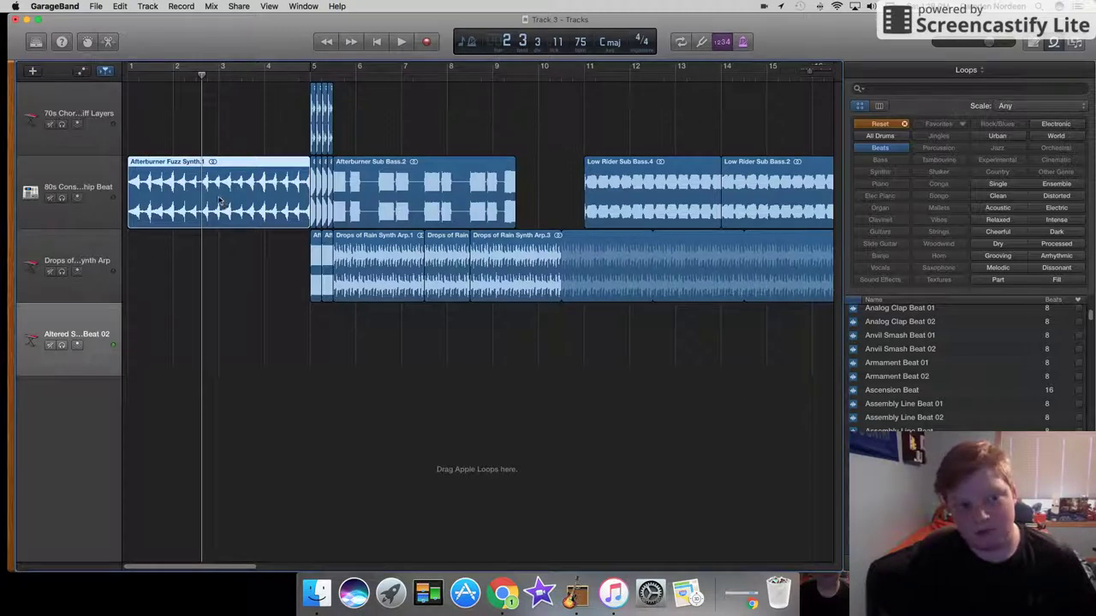
pyautogui.press('Delete')
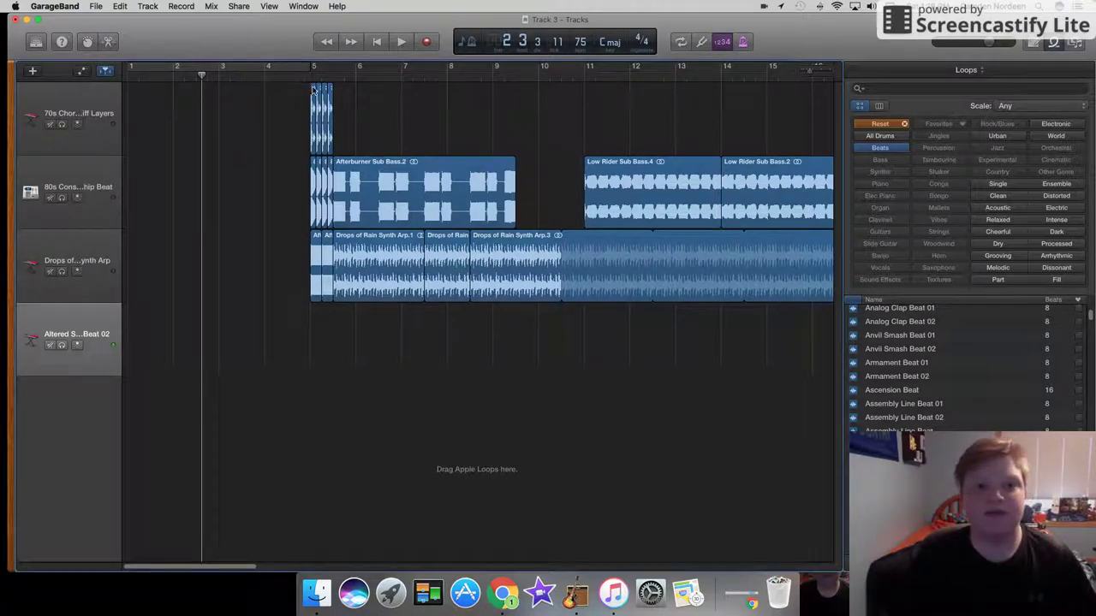
# Move the short clips at bar 5 to bar 1 and place Afterburner Sub Bass.2 right after them on the first track
pyautogui.moveTo(338, 324); pyautogui.dragTo(300, 357)
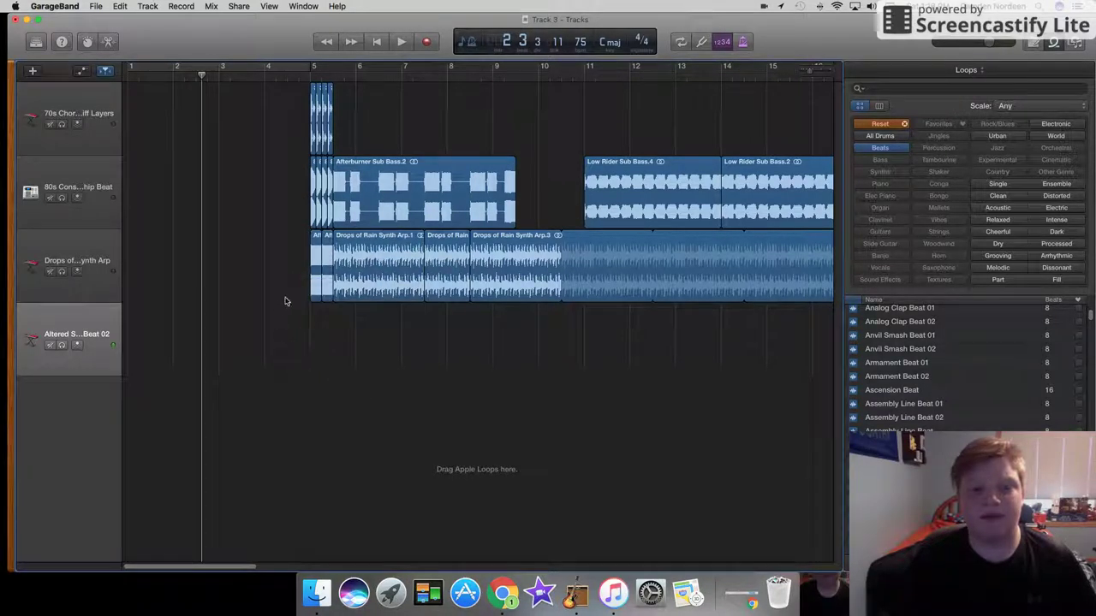
pyautogui.moveTo(288, 304); pyautogui.dragTo(133, 145)
pyautogui.moveTo(352, 165); pyautogui.dragTo(165, 107)
pyautogui.doubleClick(79, 112)
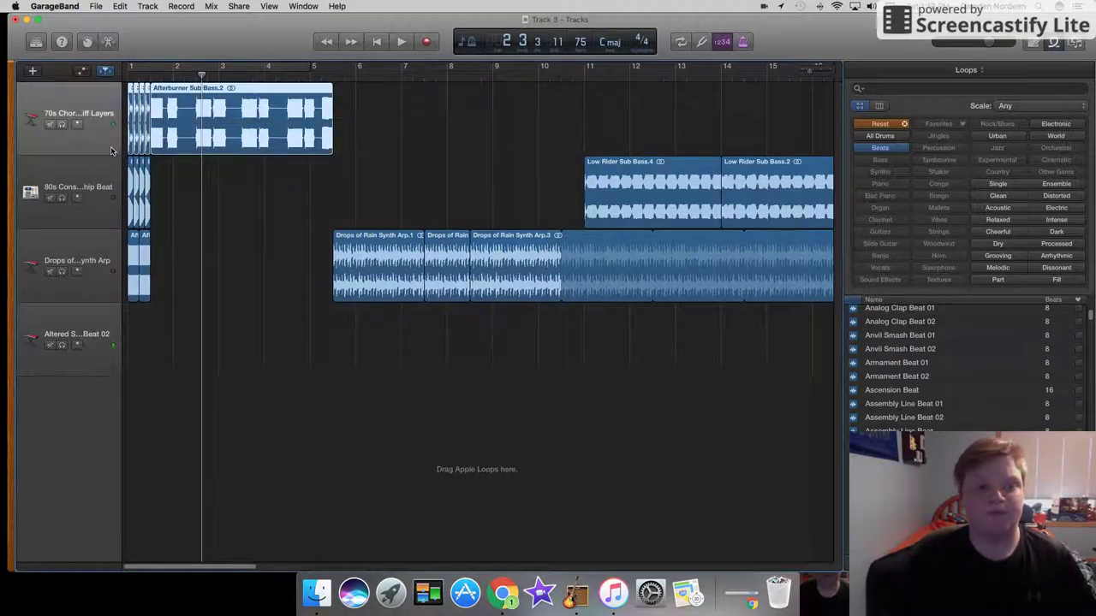
pyautogui.moveTo(121, 141); pyautogui.dragTo(195, 137)
pyautogui.click(137, 141)
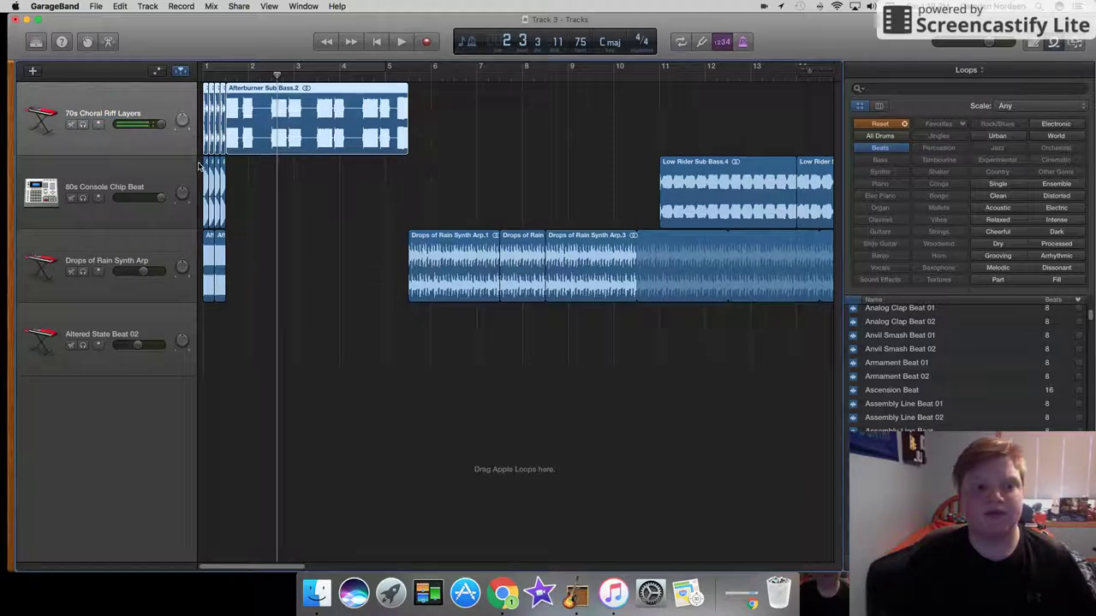
pyautogui.moveTo(199, 165); pyautogui.dragTo(122, 165)
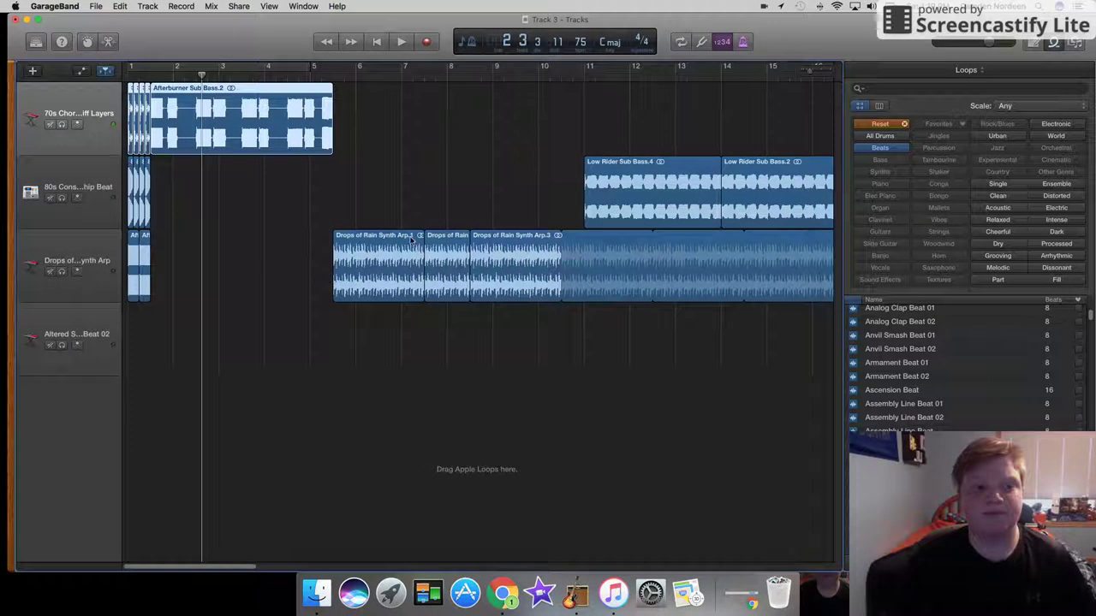
# Move Drops of Rain Synth Arp.1 behind the short clips on the second track and delete the short Drops of Rain region that followed it
pyautogui.moveTo(333, 248); pyautogui.dragTo(155, 171)
pyautogui.moveTo(431, 241); pyautogui.dragTo(263, 192)
pyautogui.press('Delete')
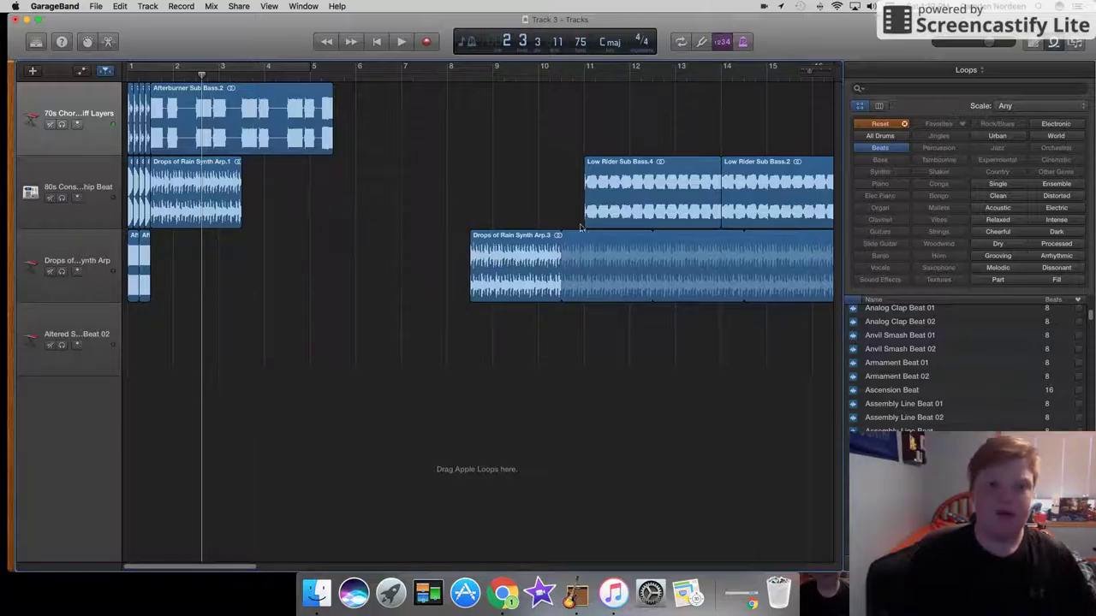
# Delete Drops of Rain Synth Arp.1 and place the looped Drops of Rain Synth Arp.3 directly after the short clips on the second track
pyautogui.click(476, 233)
pyautogui.moveTo(476, 234); pyautogui.dragTo(251, 187)
pyautogui.click(216, 172)
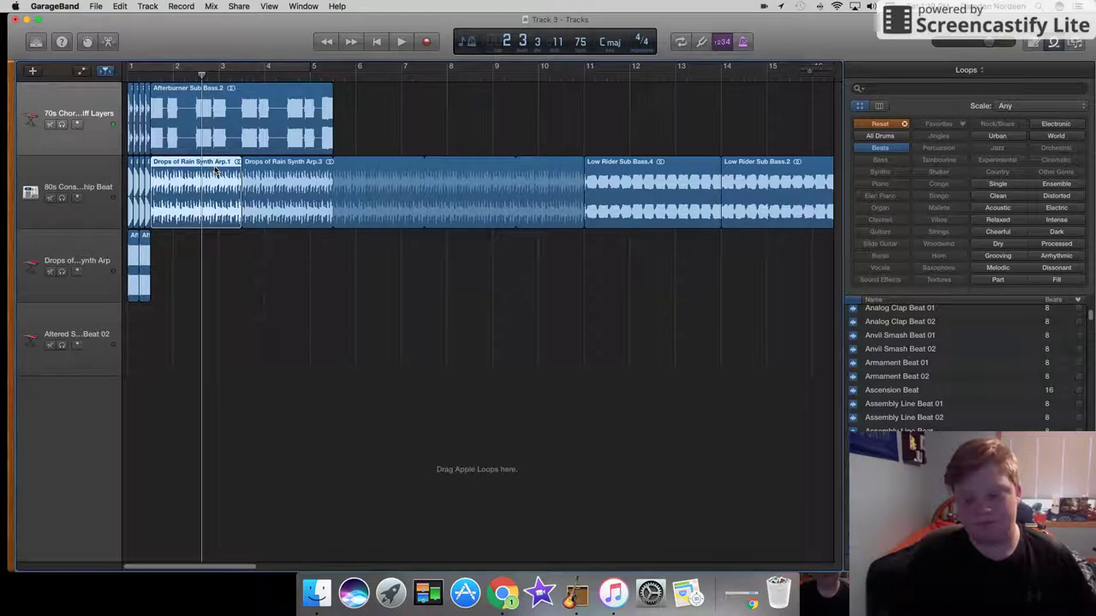
pyautogui.press('Delete')
pyautogui.moveTo(268, 164); pyautogui.dragTo(177, 182)
# Move Low Rider Sub Bass.4 and Low Rider Sub Bass.2 to the third track, back to back from about the middle of bar 3
pyautogui.moveTo(606, 205); pyautogui.dragTo(261, 278)
pyautogui.moveTo(741, 165); pyautogui.dragTo(399, 261)
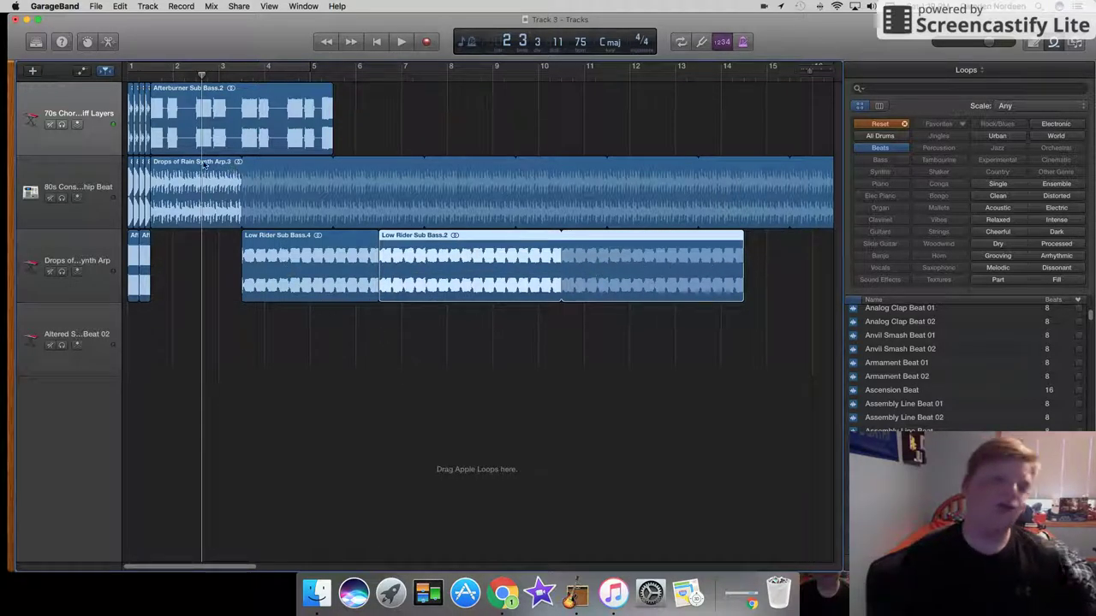
# Play back the rearranged tracks from bar 1 to near the end of bar 4
pyautogui.click(127, 74)
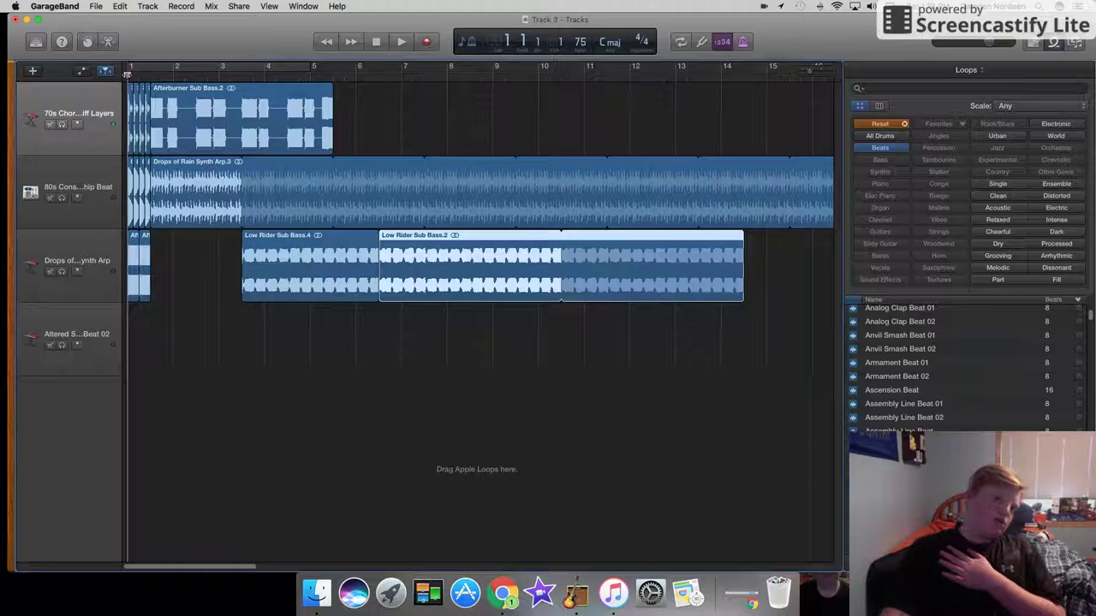
pyautogui.press('space')
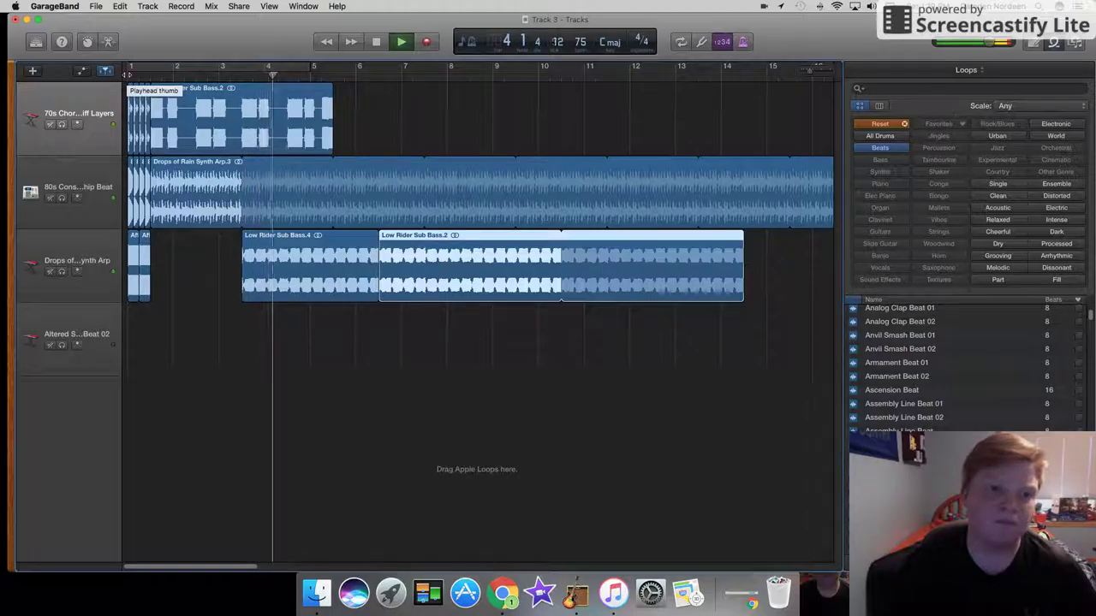
pyautogui.press('space')
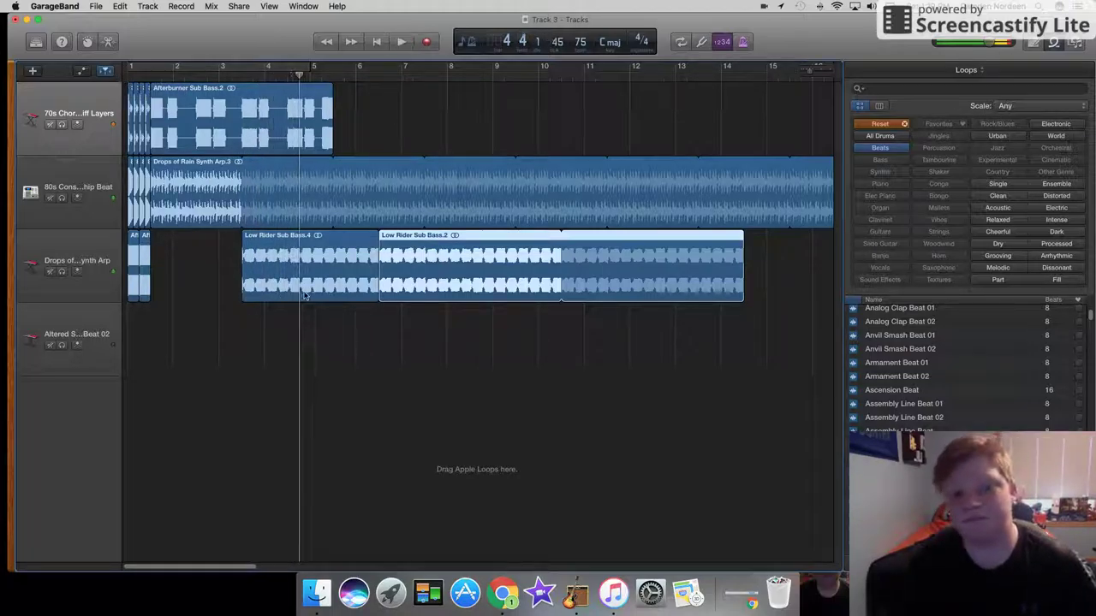
# Delete Low Rider Sub Bass.4 and move Low Rider Sub Bass.2 to start where Afterburner Sub Bass.2 ends, in bar 5
pyautogui.click(319, 273)
pyautogui.press('Delete')
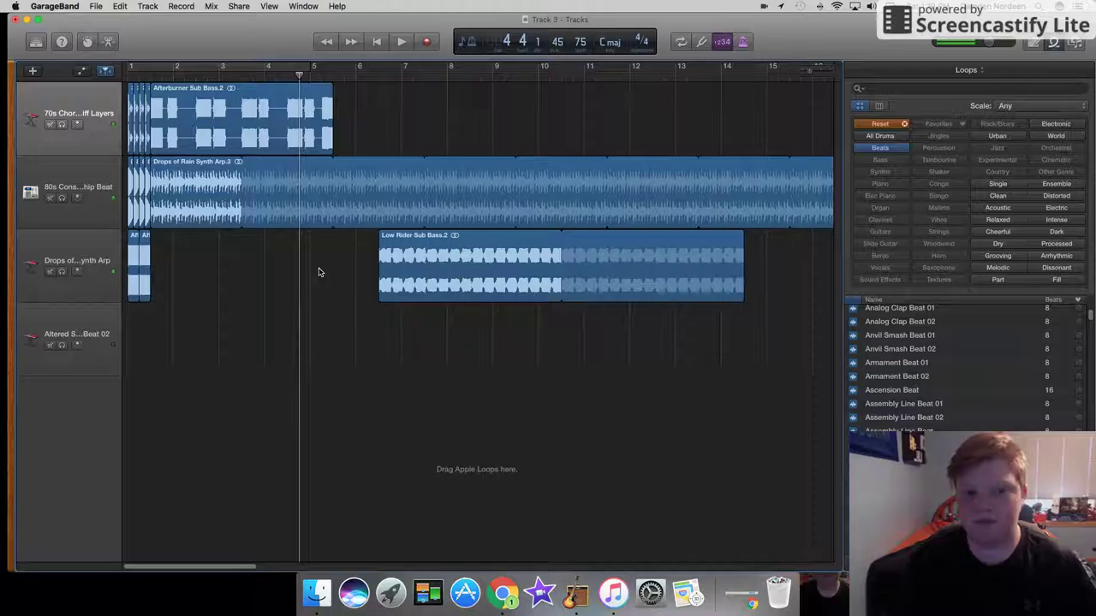
pyautogui.press('space')
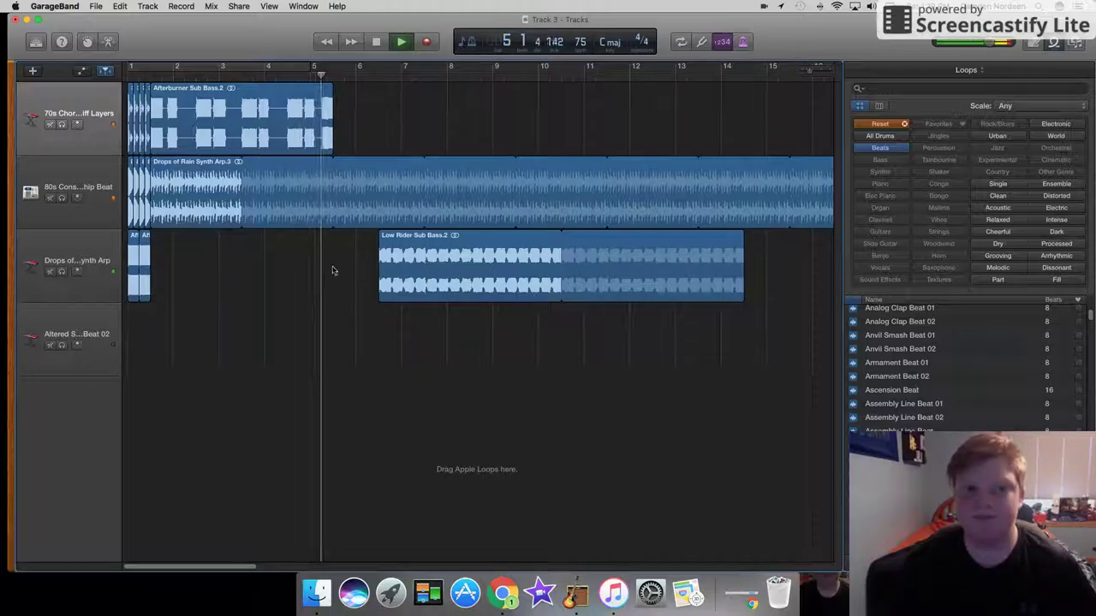
pyautogui.press('space')
pyautogui.moveTo(412, 239); pyautogui.dragTo(359, 237)
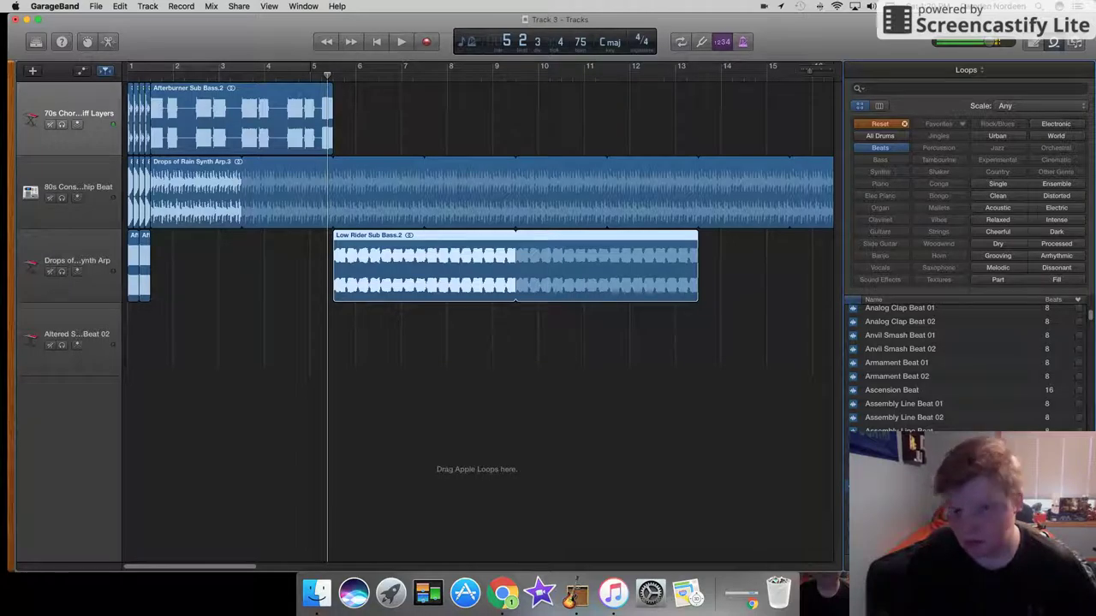
# Audition loops in the Beats category, including Aurora Beat, Bass Toned Topper and Beyond Deep Beat
pyautogui.scroll(-3, 967, 368)
pyautogui.click(885, 426)
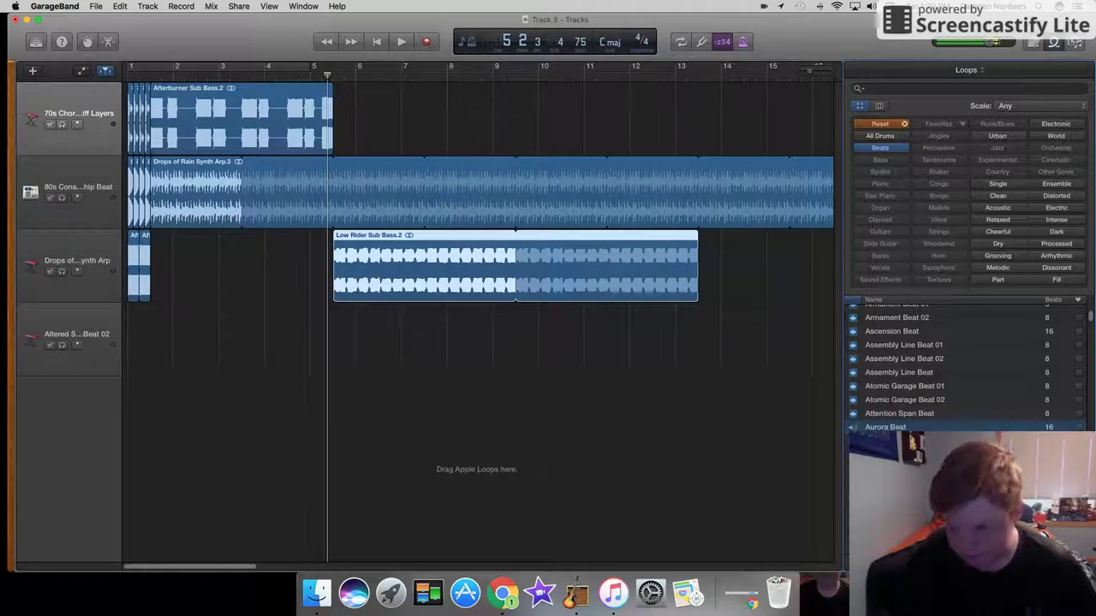
pyautogui.scroll(-3, 967, 368)
pyautogui.click(890, 344)
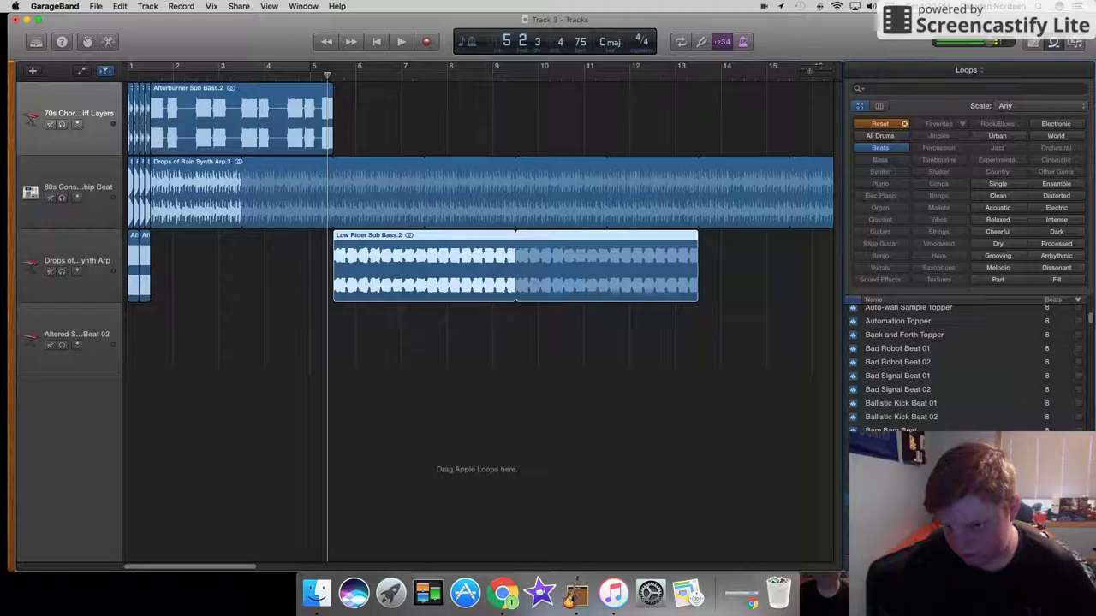
pyautogui.scroll(-2, 967, 369)
pyautogui.click(897, 407)
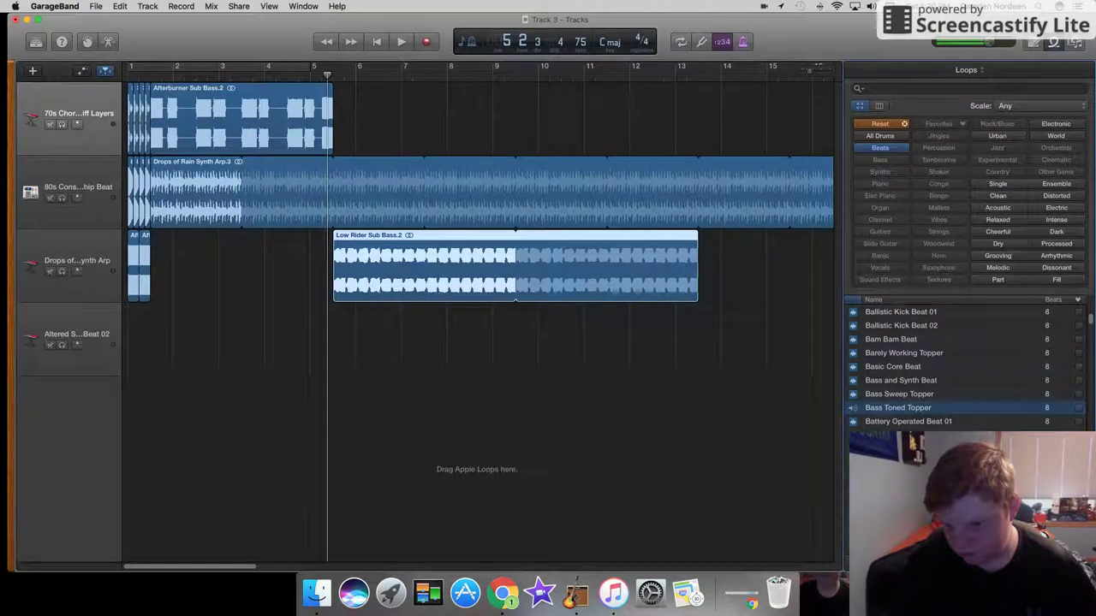
pyautogui.scroll(-3, 967, 368)
pyautogui.click(897, 335)
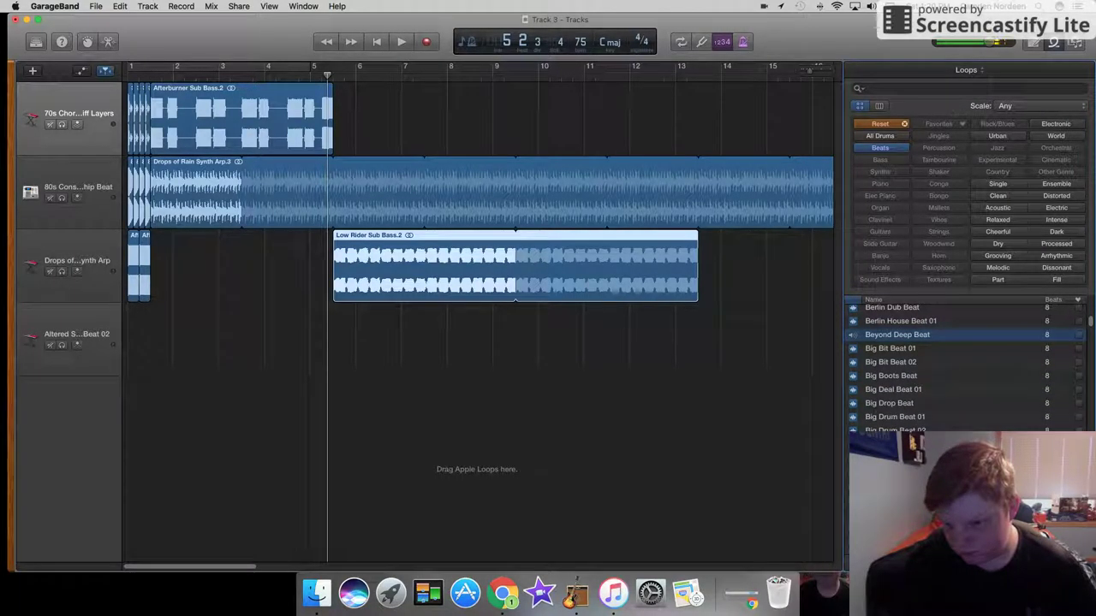
pyautogui.click(883, 335)
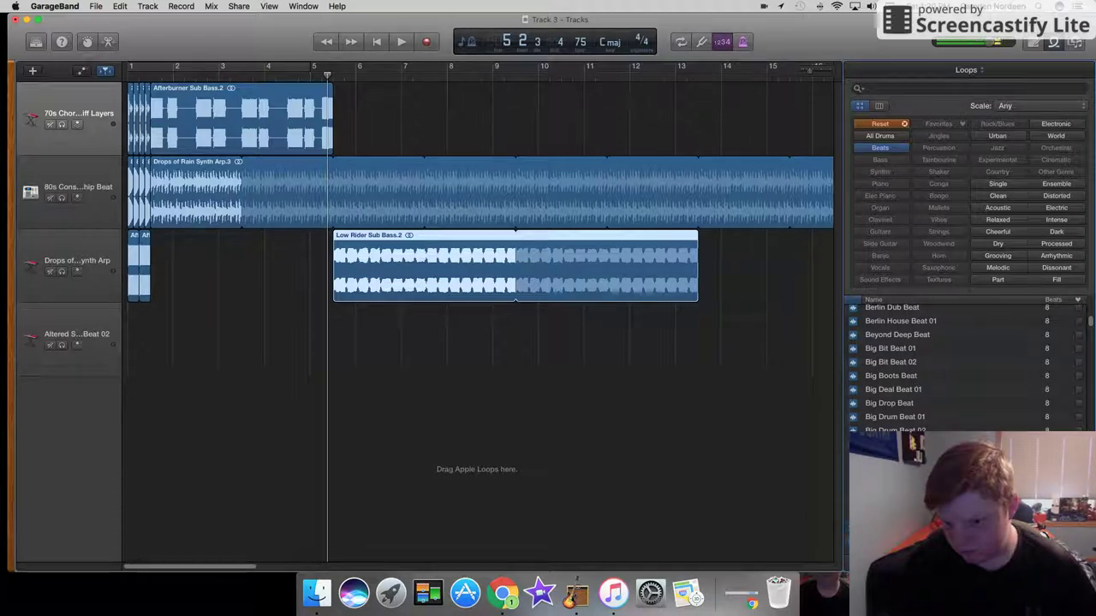
# Browse further down the Beats loops, from the Big Bit beats to the Blueprint beats
pyautogui.scroll(-3, 968, 368)
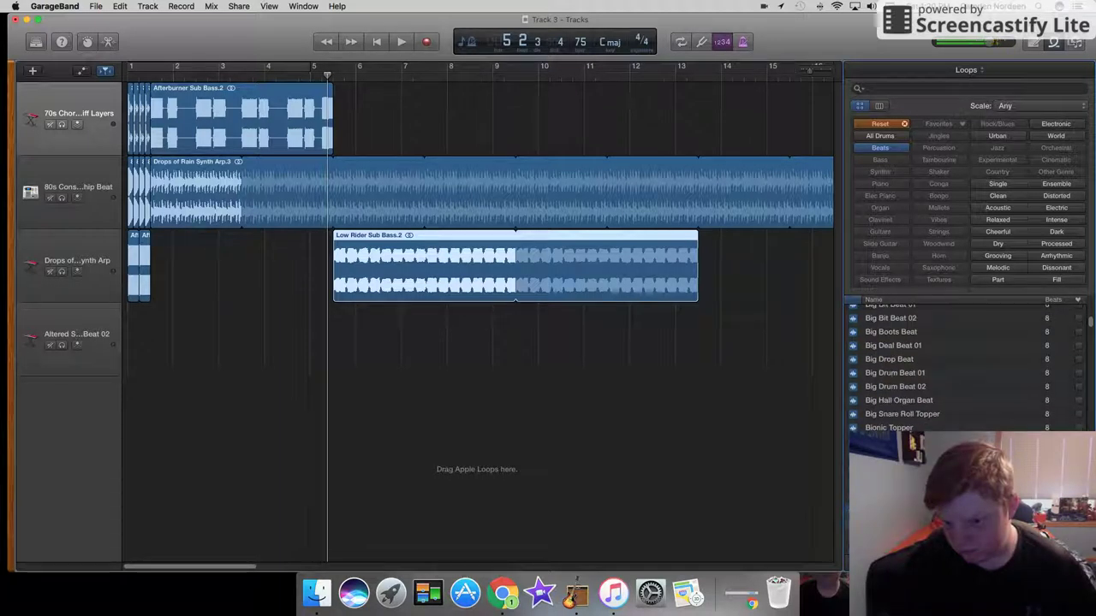
pyautogui.scroll(-5, 967, 369)
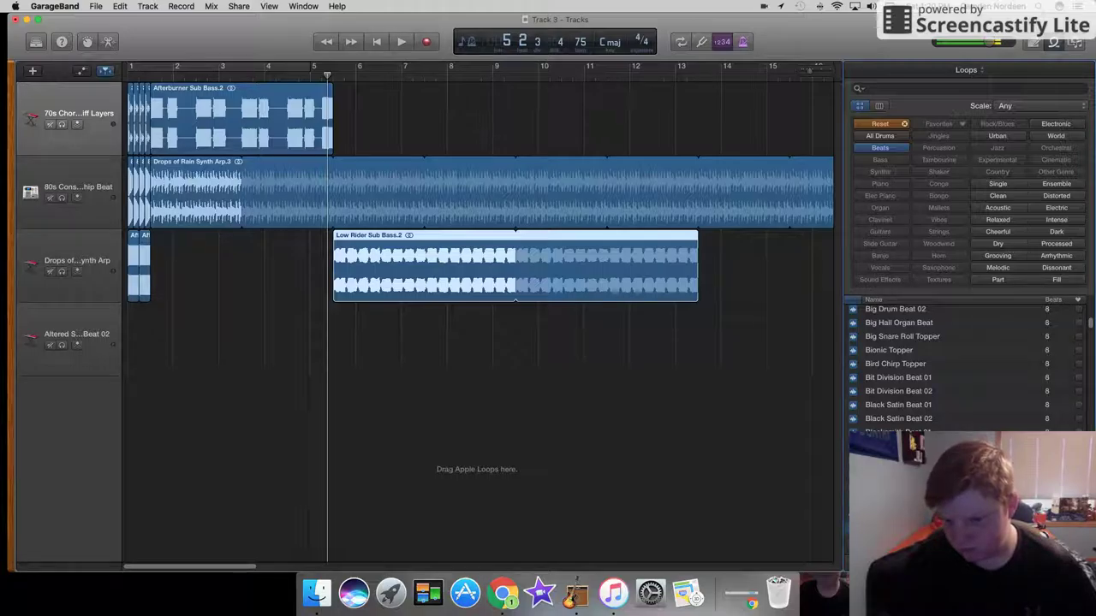
pyautogui.press('Down')
pyautogui.press('Down')
pyautogui.press('Down')
pyautogui.press('Down')
pyautogui.press('Down')
pyautogui.press('Down')
pyautogui.press('Down')
pyautogui.press('Down')
pyautogui.press('Down')
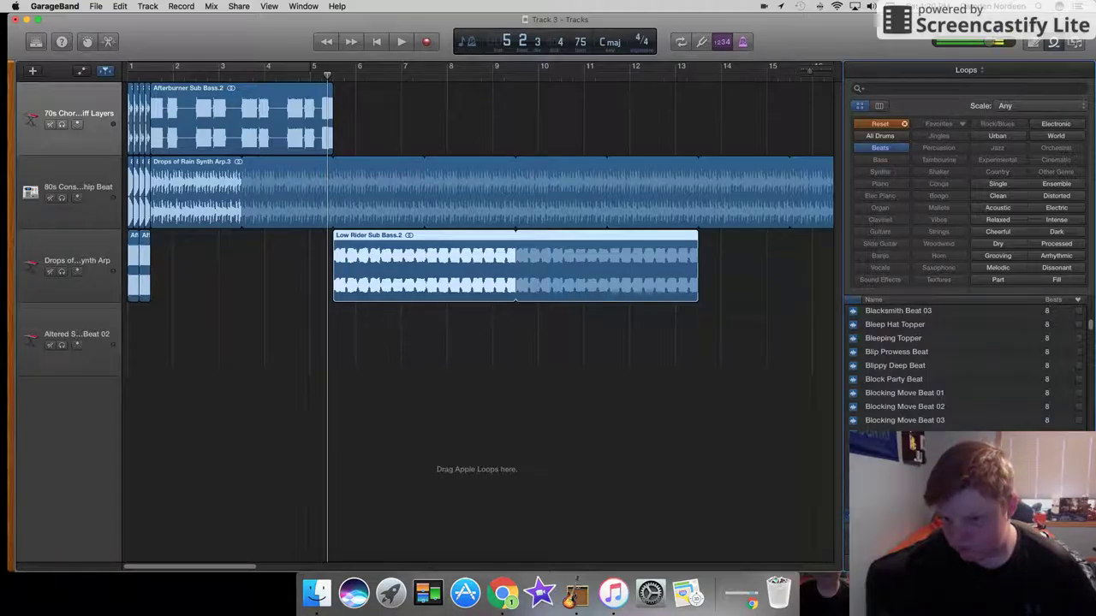
pyautogui.scroll(-3, 967, 364)
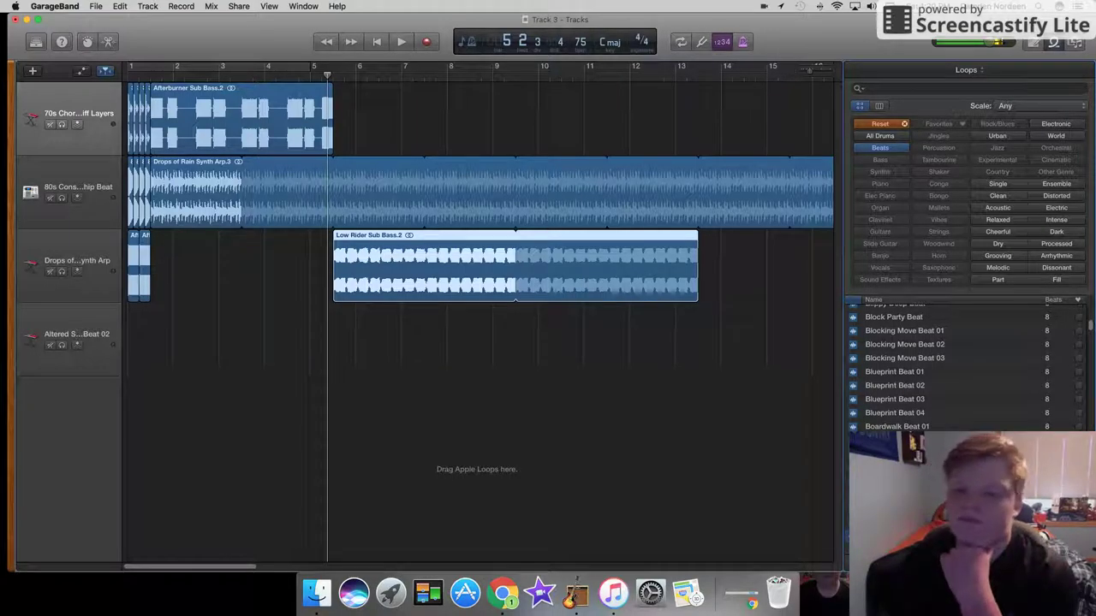
# Play the arrangement briefly in bar 5 and check more beat loops down to Bottled Up Tech Beat
pyautogui.scroll(-1, 967, 368)
pyautogui.press('space')
pyautogui.press('space')
pyautogui.scroll(-10, 967, 368)
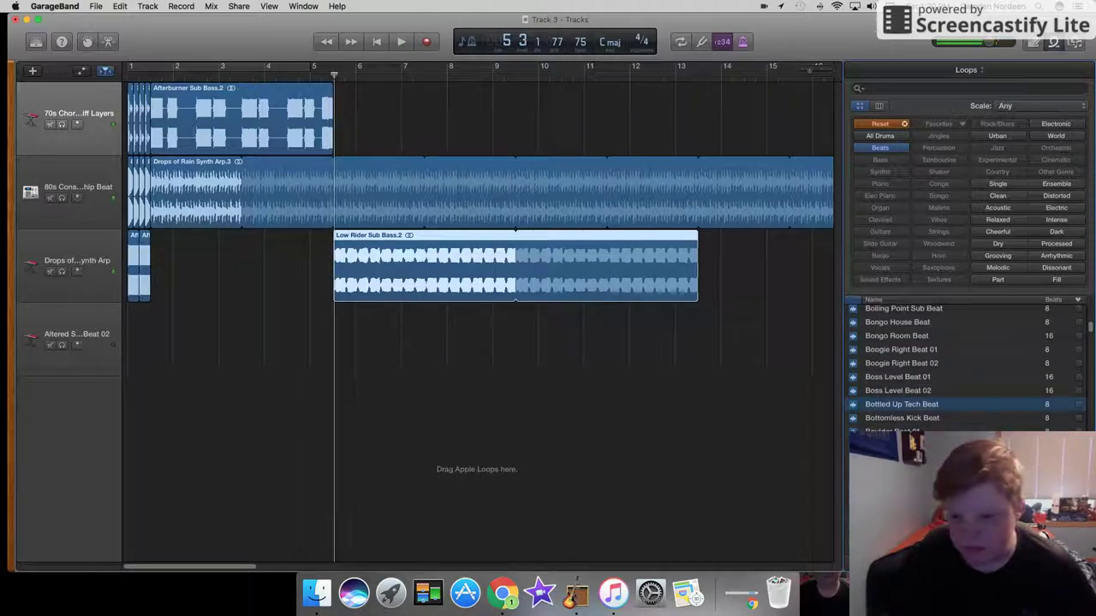
# Return to the start of the loop list and clear the Beats filter
pyautogui.scroll(20, 967, 368)
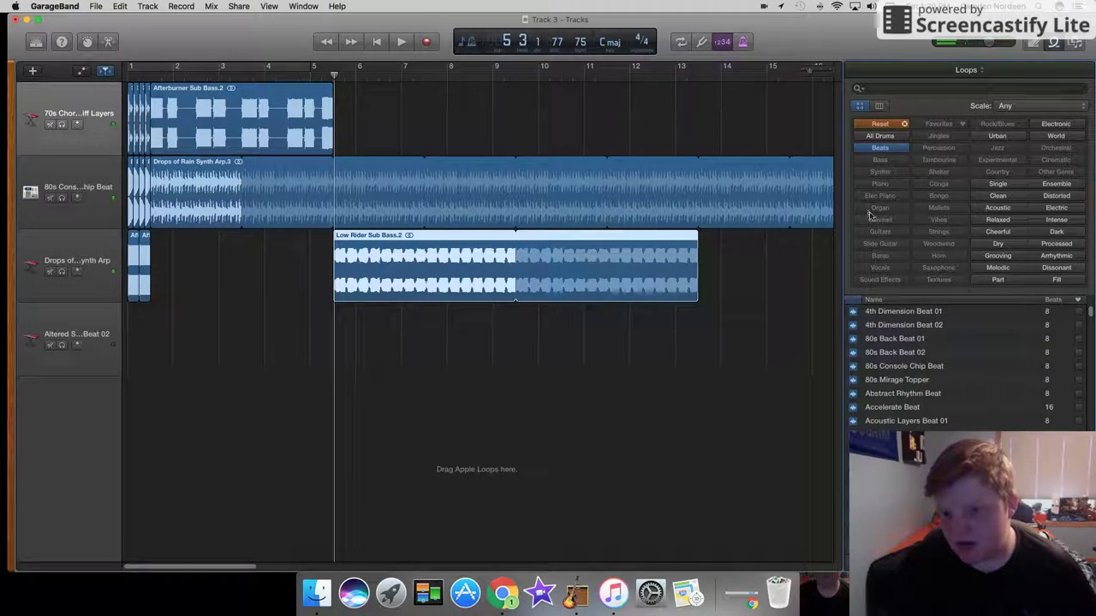
pyautogui.click(880, 150)
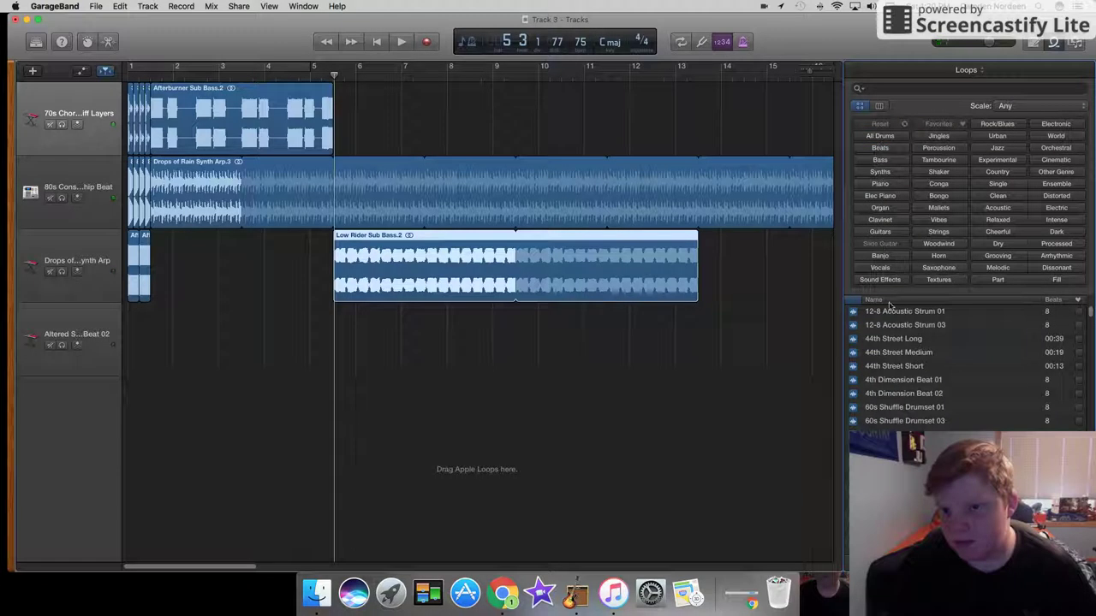
# Find the Afloat Pad loop in the unfiltered loop list and audition it
pyautogui.scroll(-10, 892, 373)
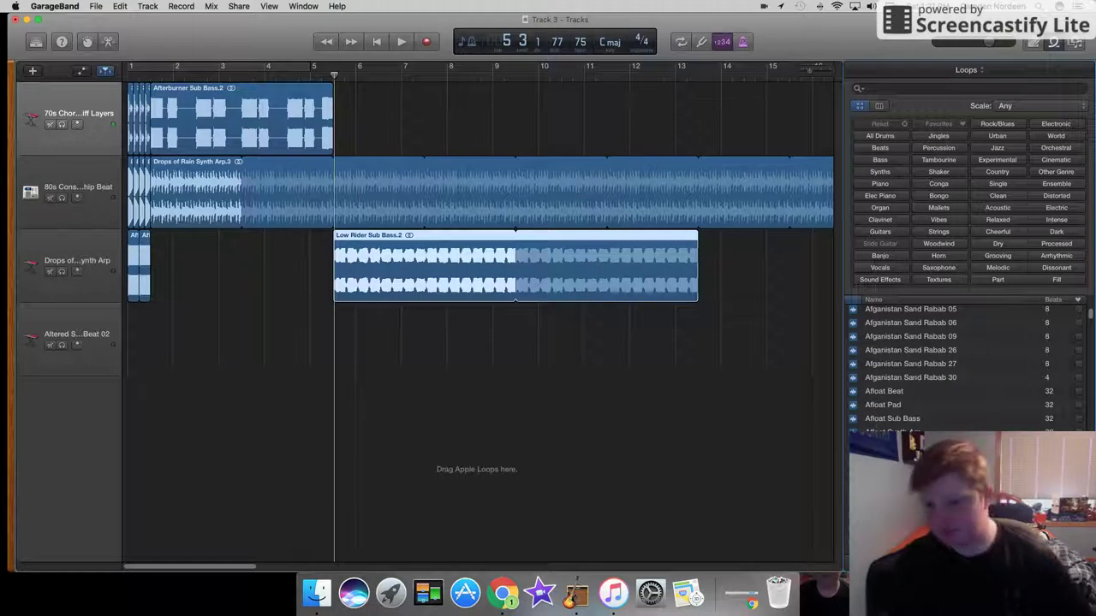
pyautogui.click(890, 409)
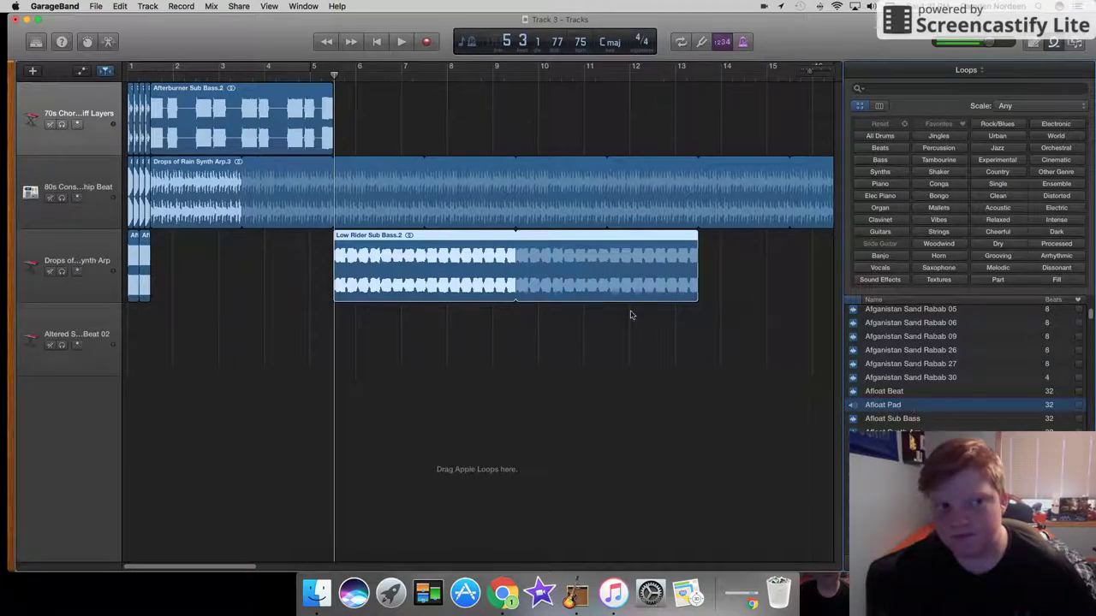
# Shift the Drops of Rain and Afterburner regions to bar 5, Low Rider Sub Bass to bar 9, and the short clips to just before bar 5
pyautogui.moveTo(204, 167); pyautogui.dragTo(363, 163)
pyautogui.moveTo(158, 86); pyautogui.dragTo(319, 87)
pyautogui.moveTo(339, 236); pyautogui.dragTo(497, 262)
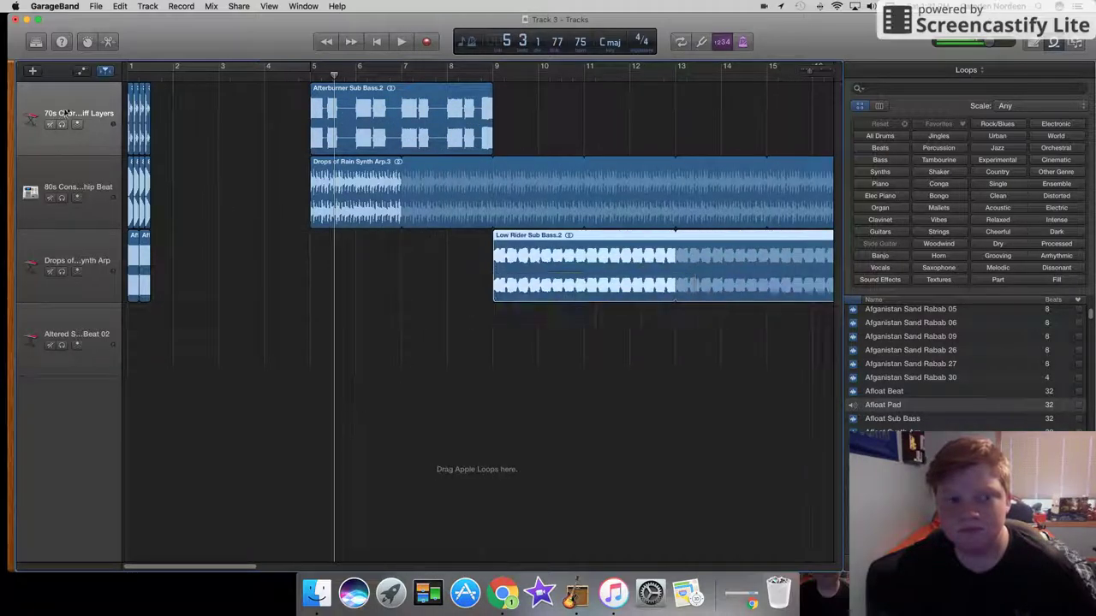
pyautogui.moveTo(161, 324); pyautogui.dragTo(297, 120)
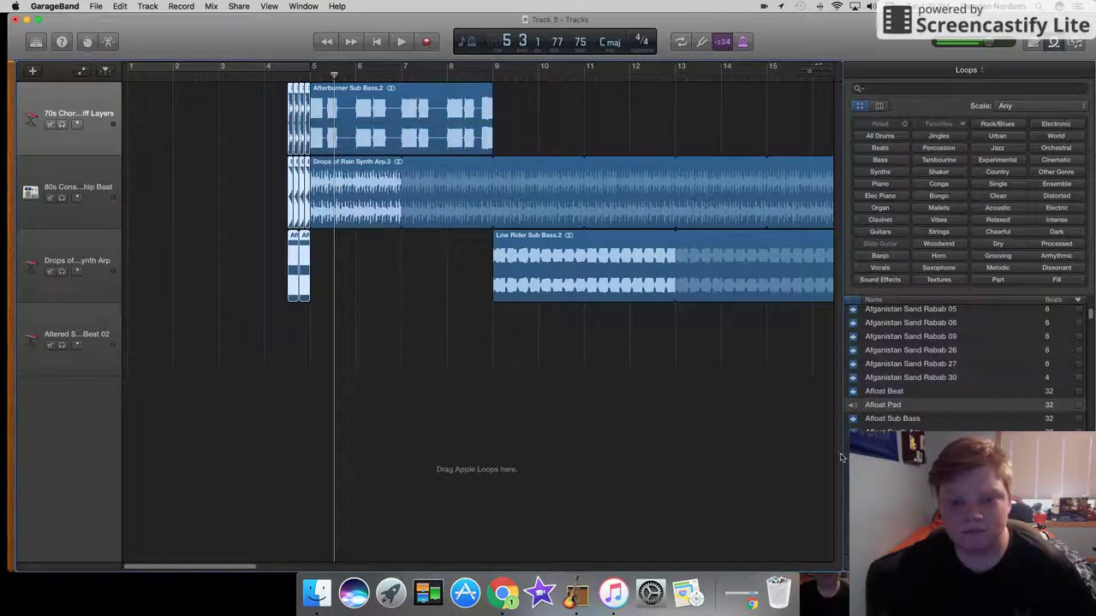
# Place the Afloat Pad loop at bar 1 of the first track, shortened to end mid-bar 4, and play it
pyautogui.moveTo(887, 412); pyautogui.dragTo(142, 342)
pyautogui.moveTo(491, 360); pyautogui.dragTo(287, 361)
pyautogui.moveTo(147, 311); pyautogui.dragTo(148, 89)
pyautogui.press('Return')
pyautogui.press('space')
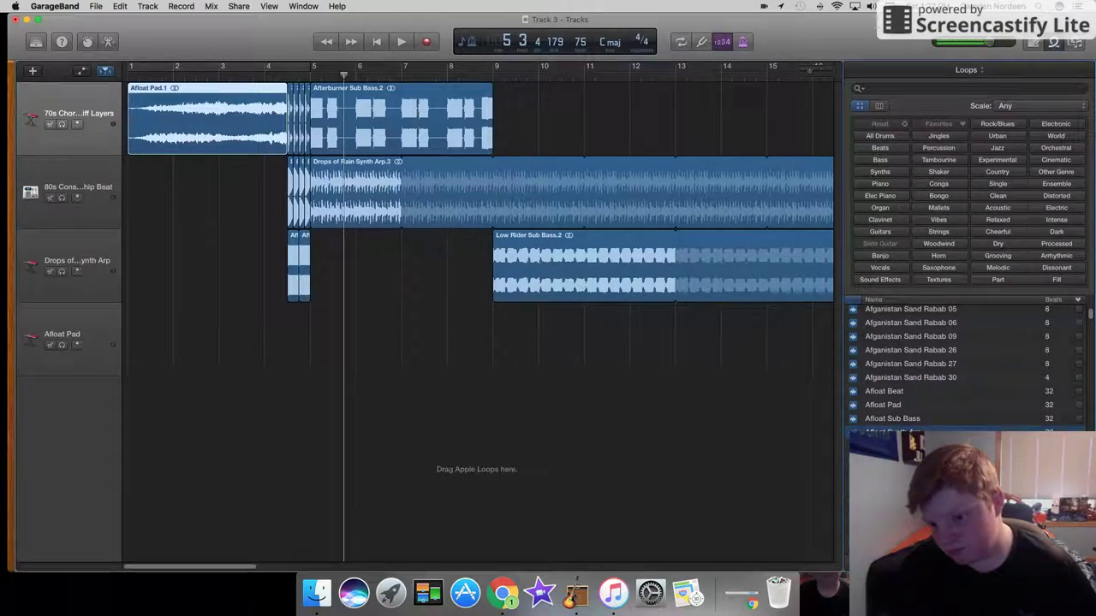
# Browse further down the loops and audition After Hours Beat 02, Afterburner Sub Bass and Aggressive Stance Bass
pyautogui.scroll(-2, 967, 368)
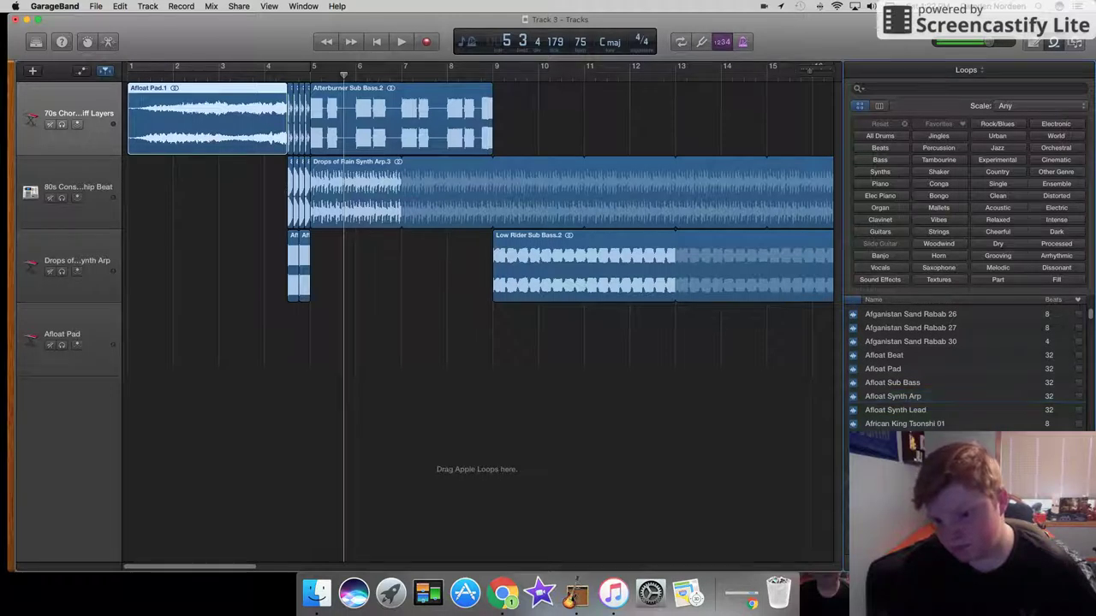
pyautogui.scroll(-4, 967, 368)
pyautogui.click(897, 330)
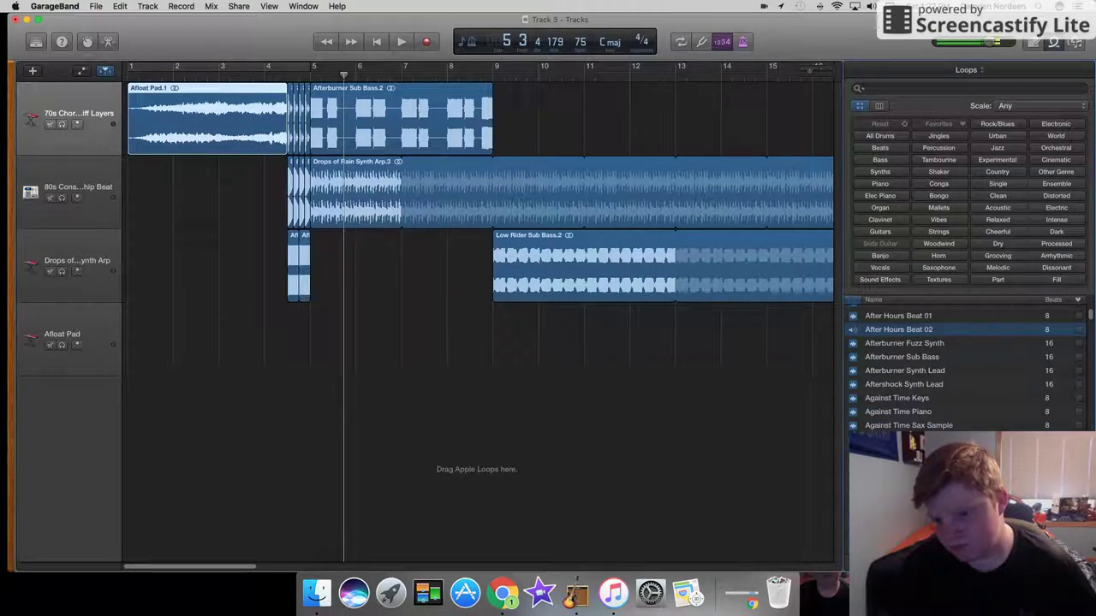
pyautogui.click(909, 357)
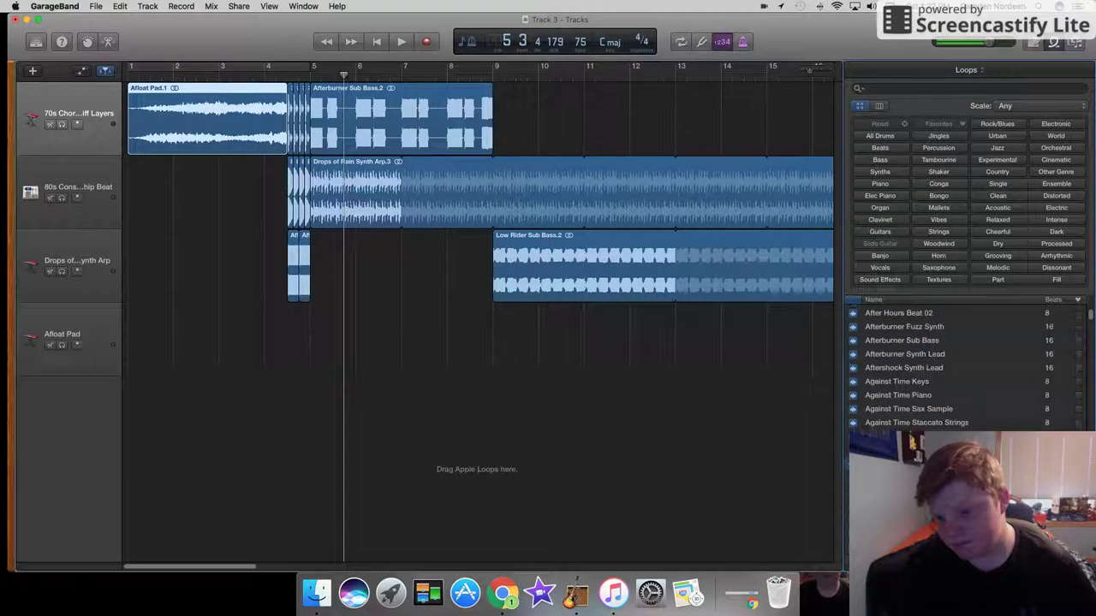
pyautogui.scroll(-3, 967, 368)
pyautogui.click(905, 401)
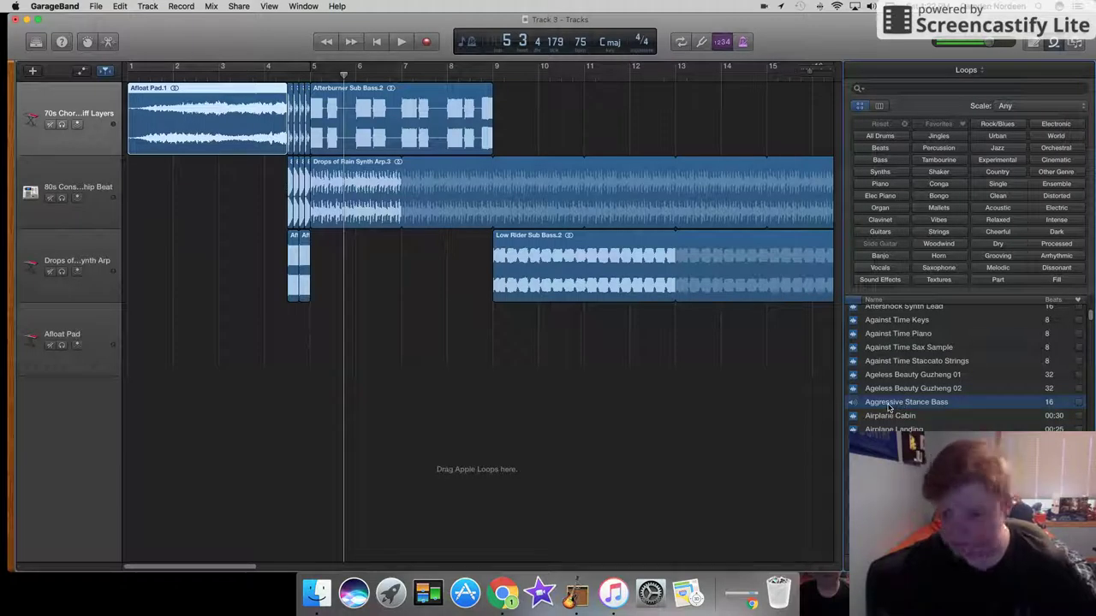
# Add the Aggressive Stance Bass loop, shorten it to about one beat, and place it before the short clips on the third track
pyautogui.moveTo(852, 419); pyautogui.dragTo(330, 360)
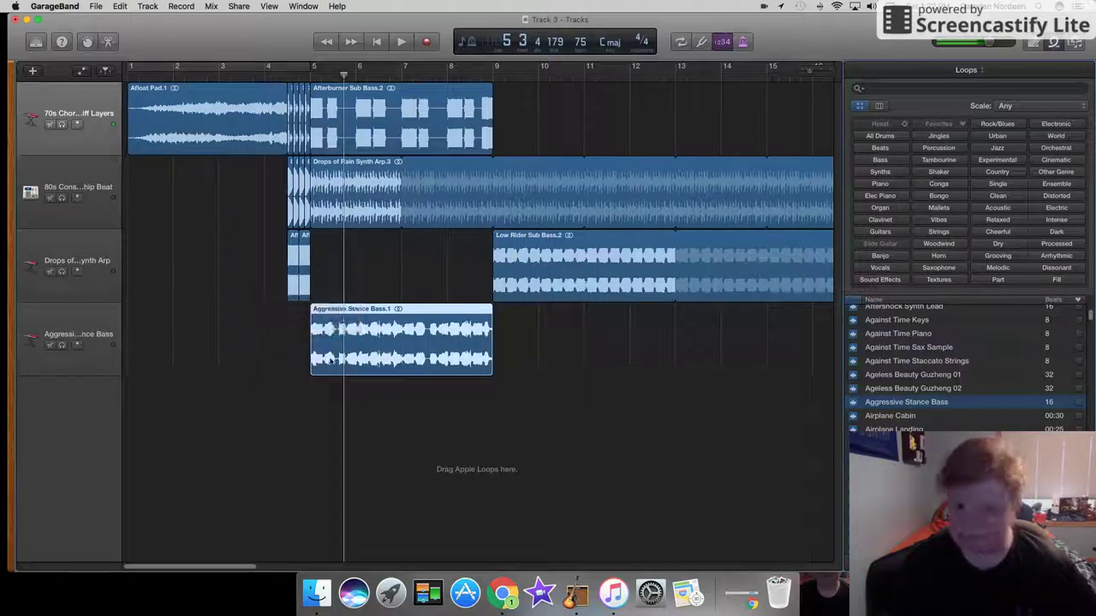
pyautogui.moveTo(470, 349); pyautogui.dragTo(319, 350)
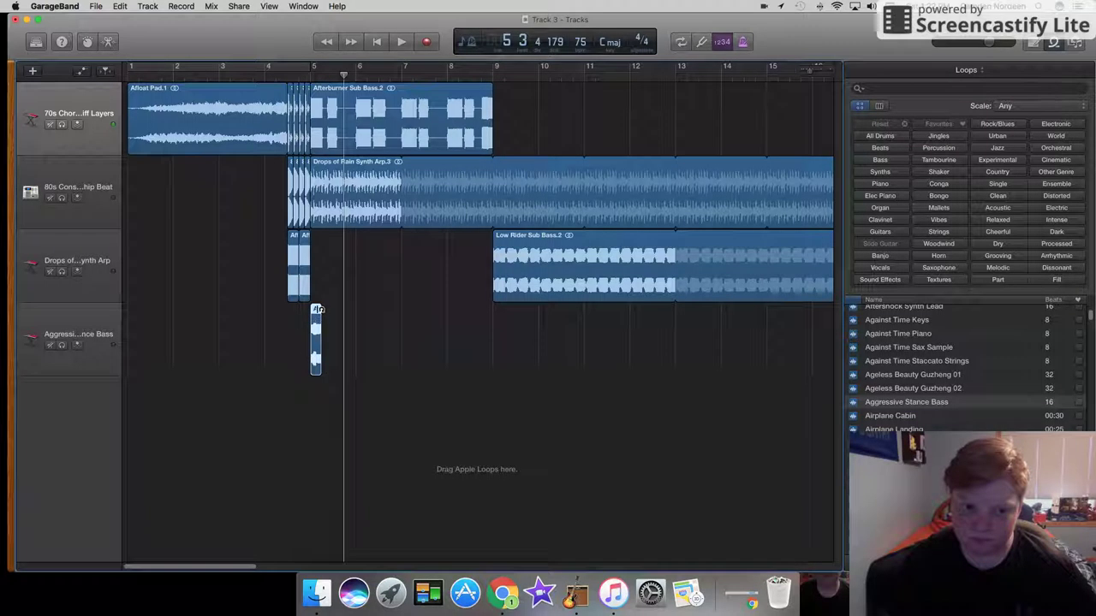
pyautogui.moveTo(316, 310); pyautogui.dragTo(282, 277)
# Play the arrangement from bar 1 and shorten the Low Rider Sub Bass region to end at bar 13
pyautogui.click(125, 75)
pyautogui.press('space')
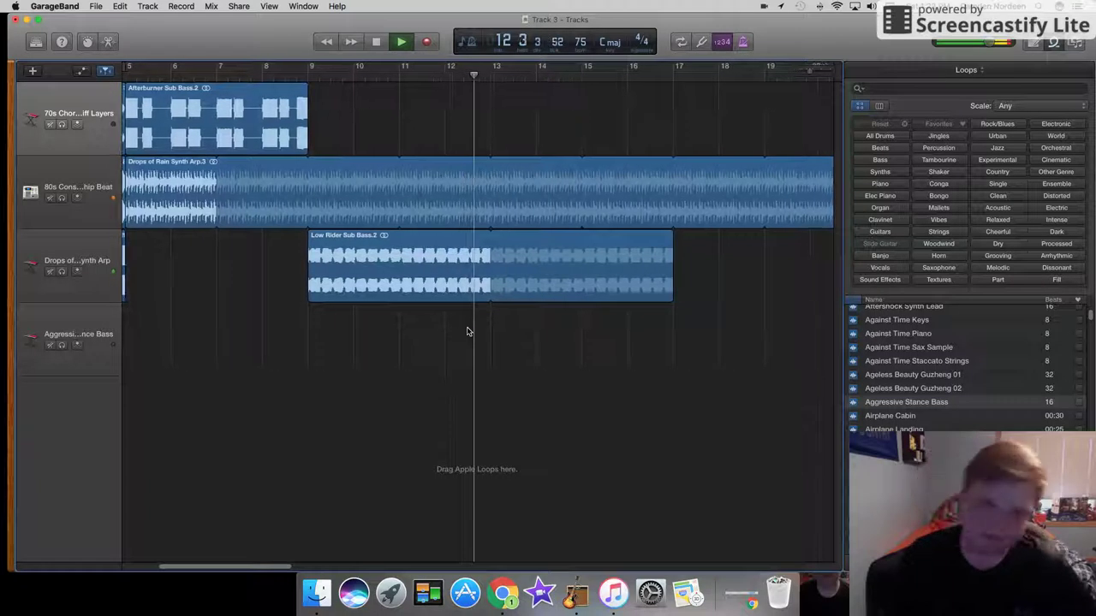
pyautogui.press('space')
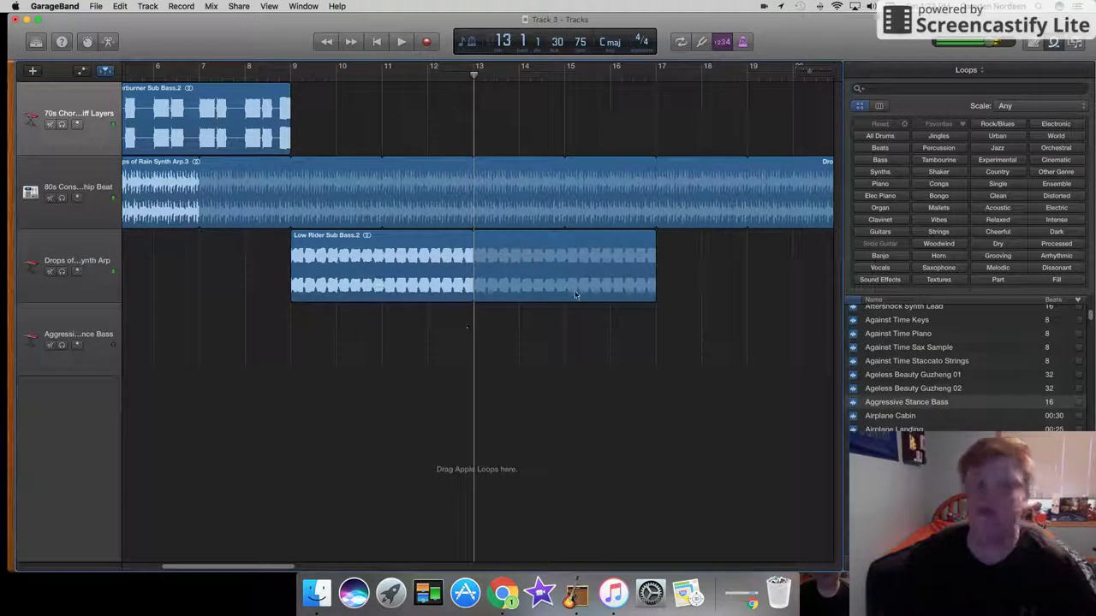
pyautogui.moveTo(658, 286); pyautogui.dragTo(465, 299)
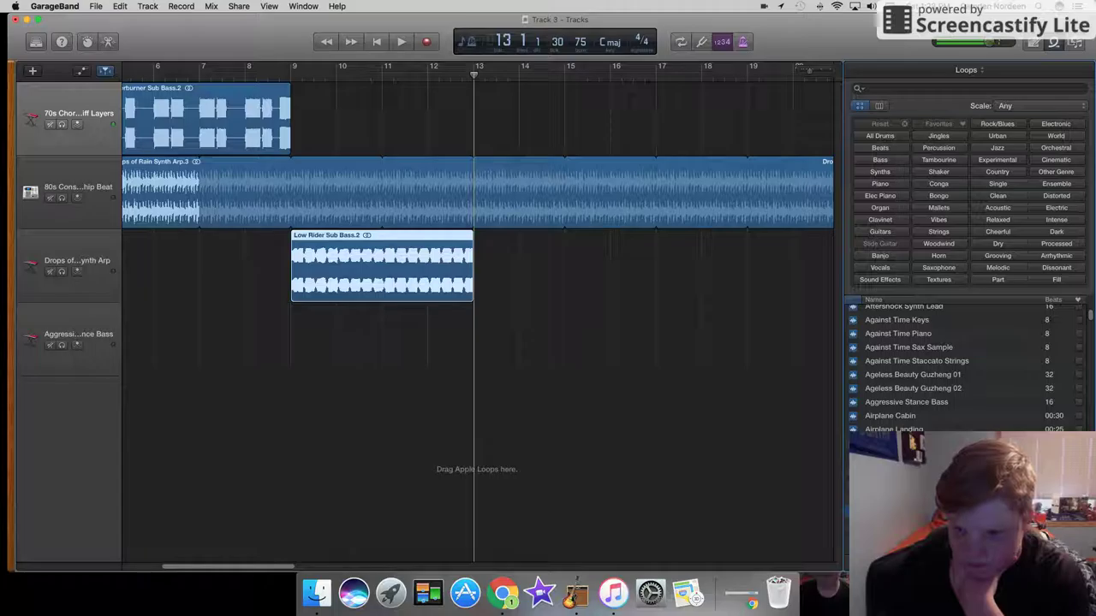
# Audition the Ageless Beauty Guzheng 01, Ageless Beauty Guzheng 02 and Aggressive Stance Bass loops
pyautogui.scroll(-1, 894, 359)
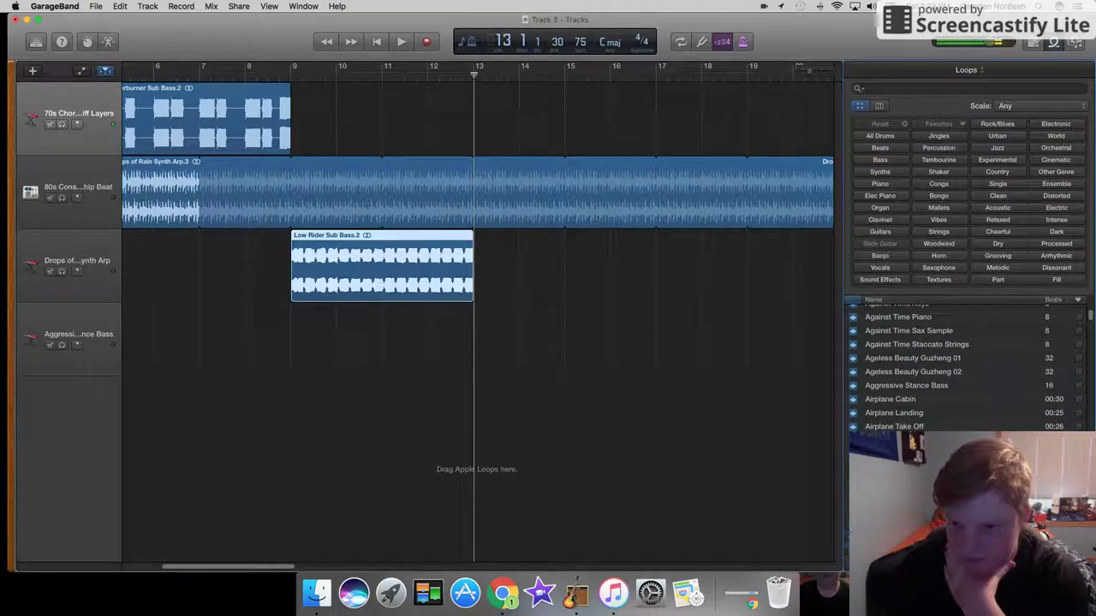
pyautogui.scroll(-3, 941, 368)
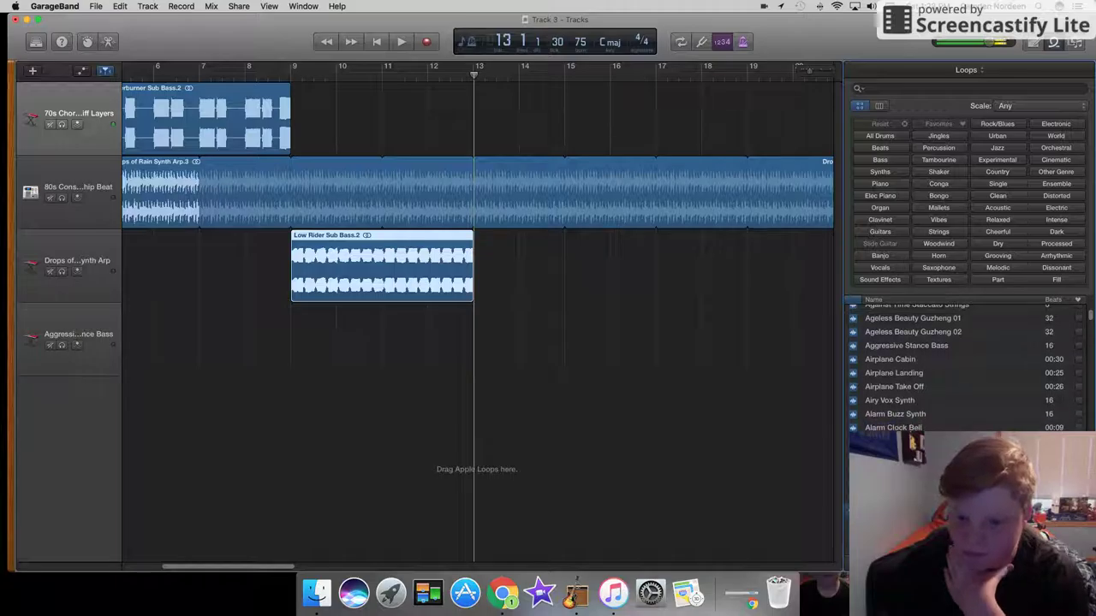
pyautogui.scroll(-1, 942, 368)
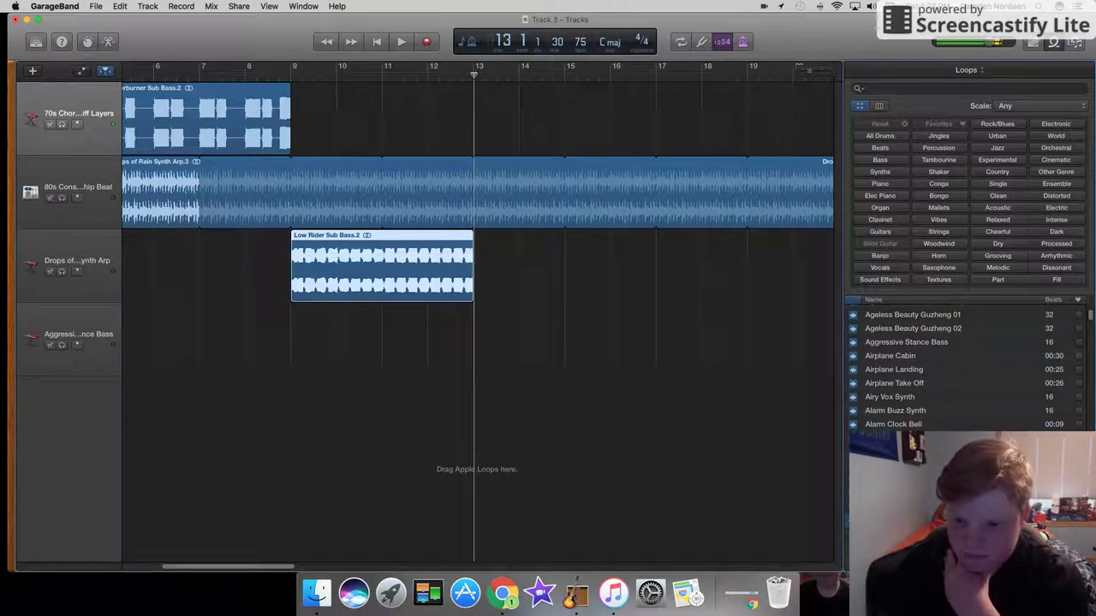
pyautogui.click(907, 320)
pyautogui.click(926, 331)
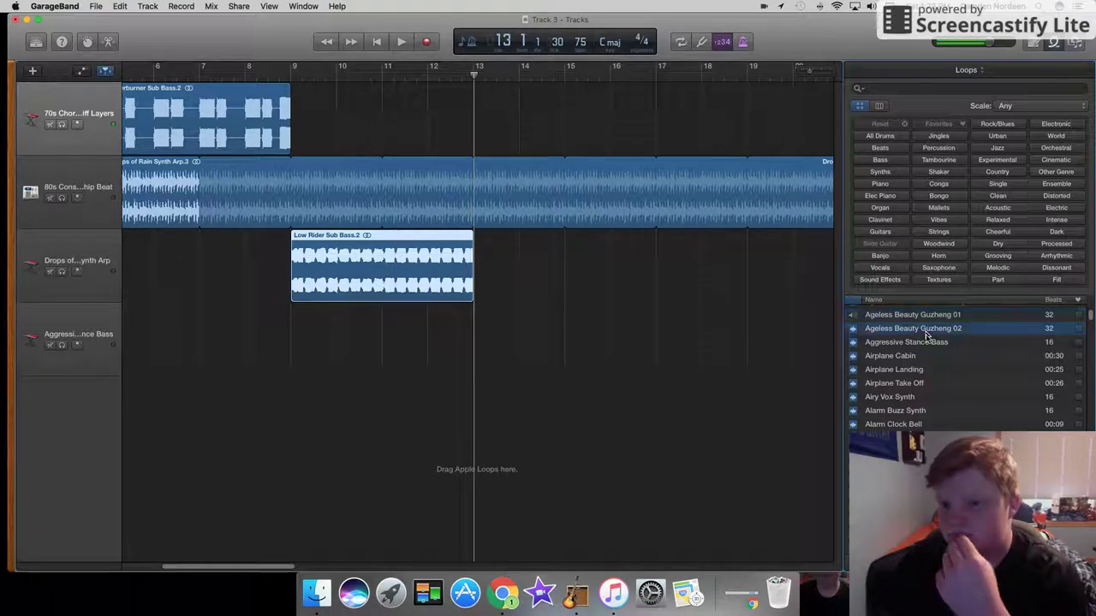
pyautogui.click(924, 343)
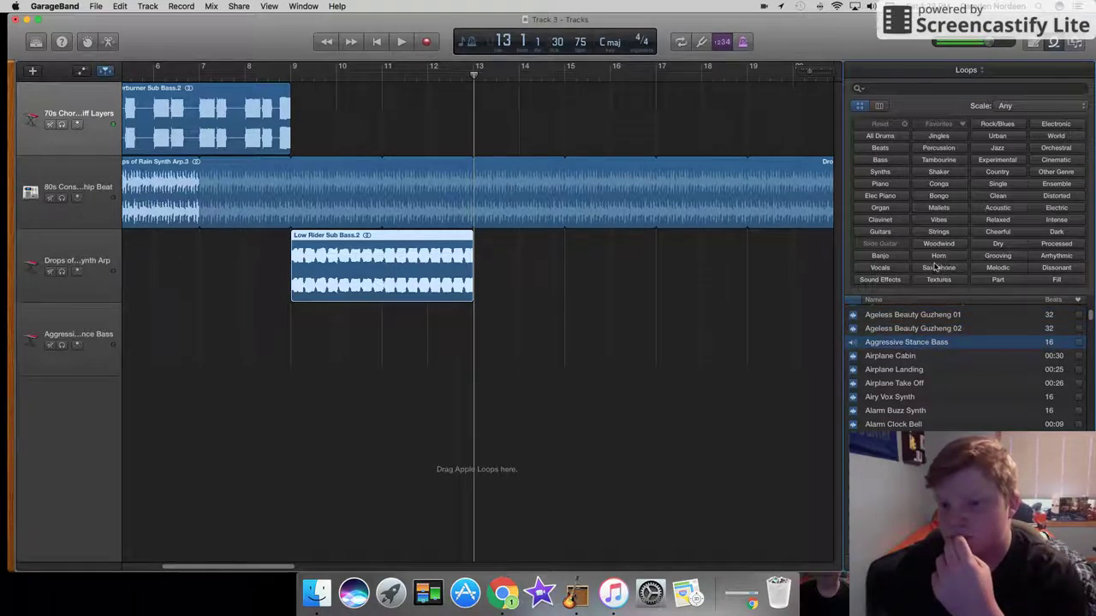
# Filter the loops by Vocals and audition Peking Opera Vocal 19
pyautogui.click(881, 268)
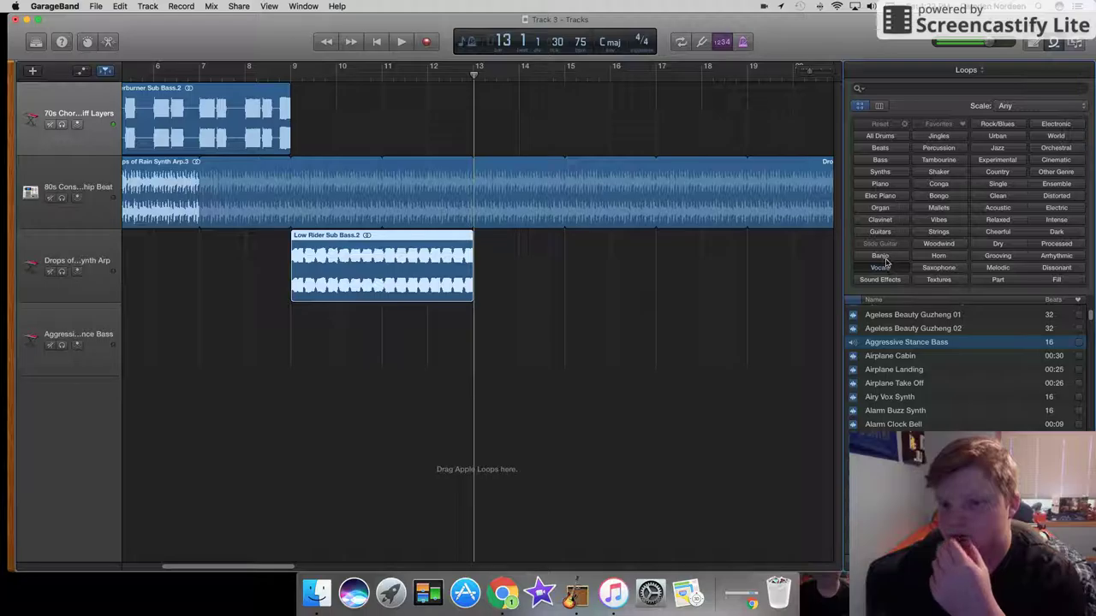
pyautogui.click(886, 270)
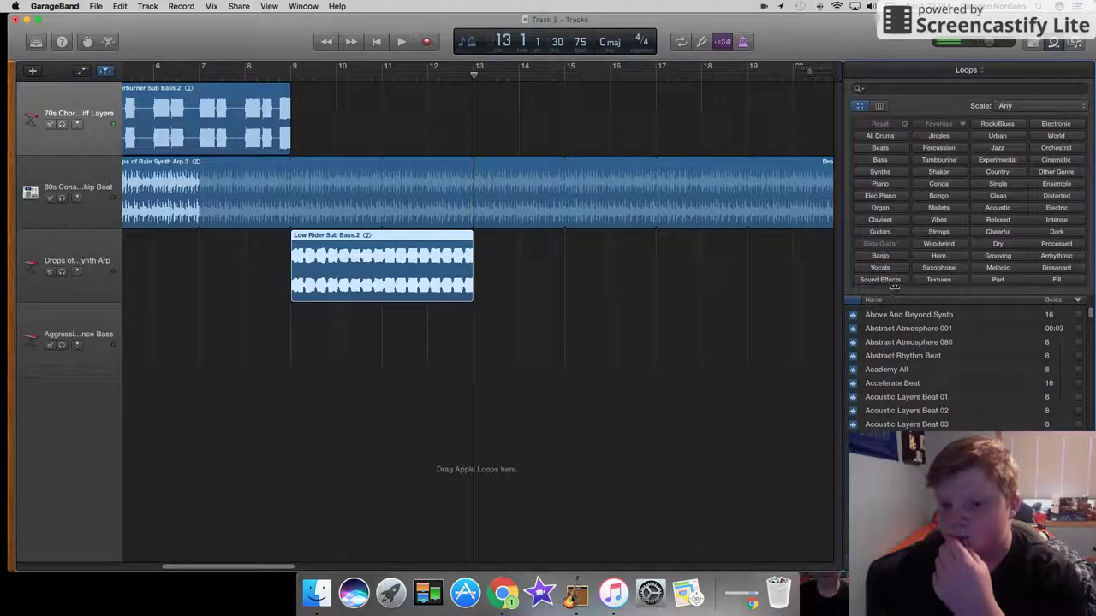
pyautogui.click(887, 268)
pyautogui.click(928, 329)
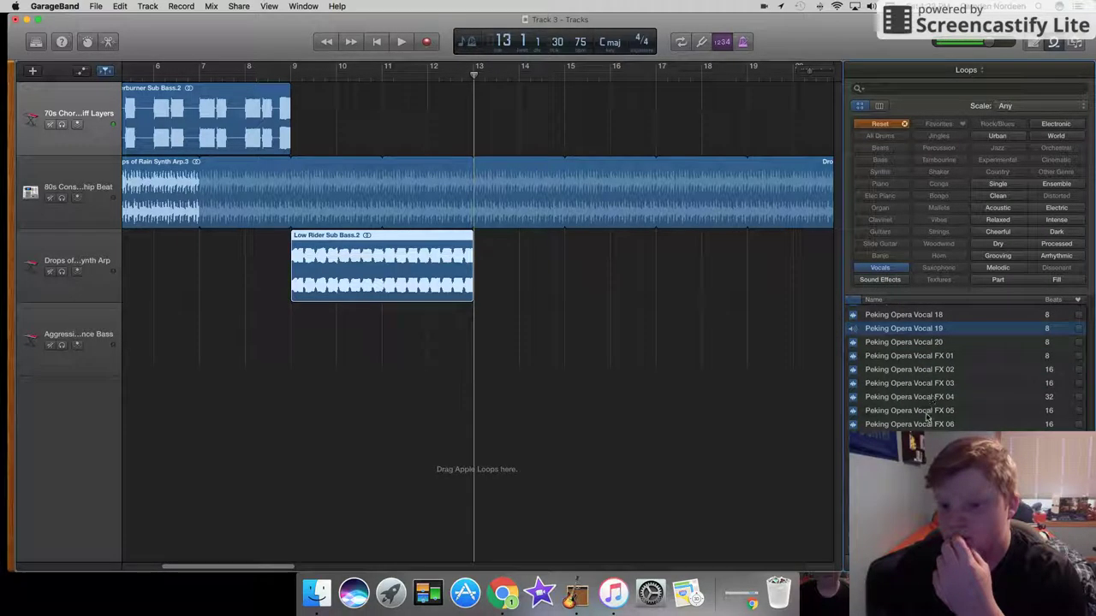
pyautogui.click(938, 329)
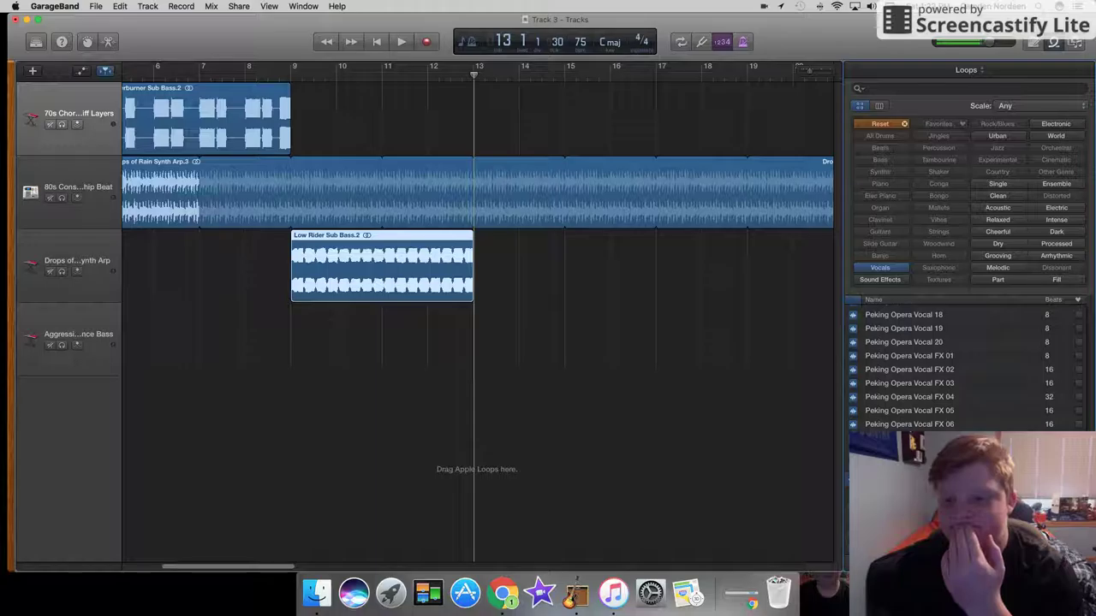
# Audition the Peking Opera Vocal FX loops from 06 back to 01
pyautogui.click(918, 424)
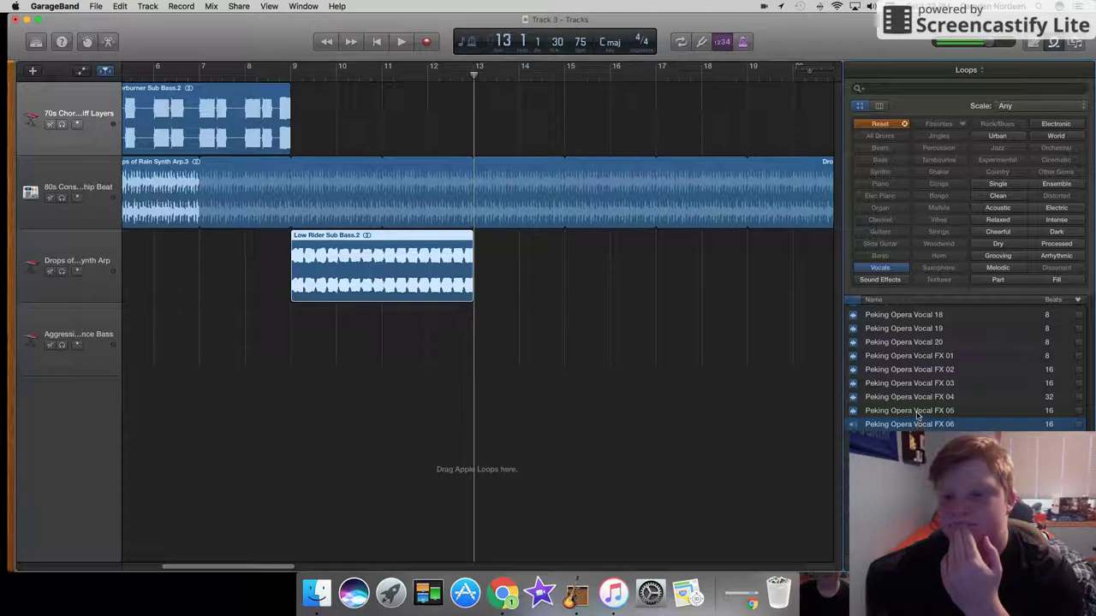
pyautogui.click(917, 413)
pyautogui.click(900, 397)
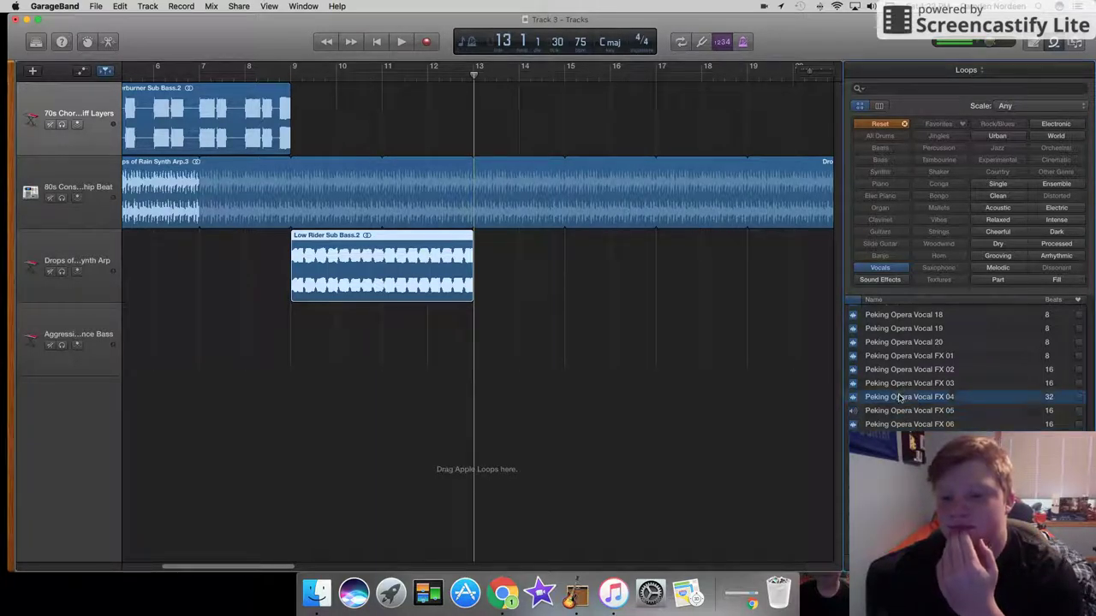
pyautogui.click(899, 384)
pyautogui.press('Up')
pyautogui.press('Up')
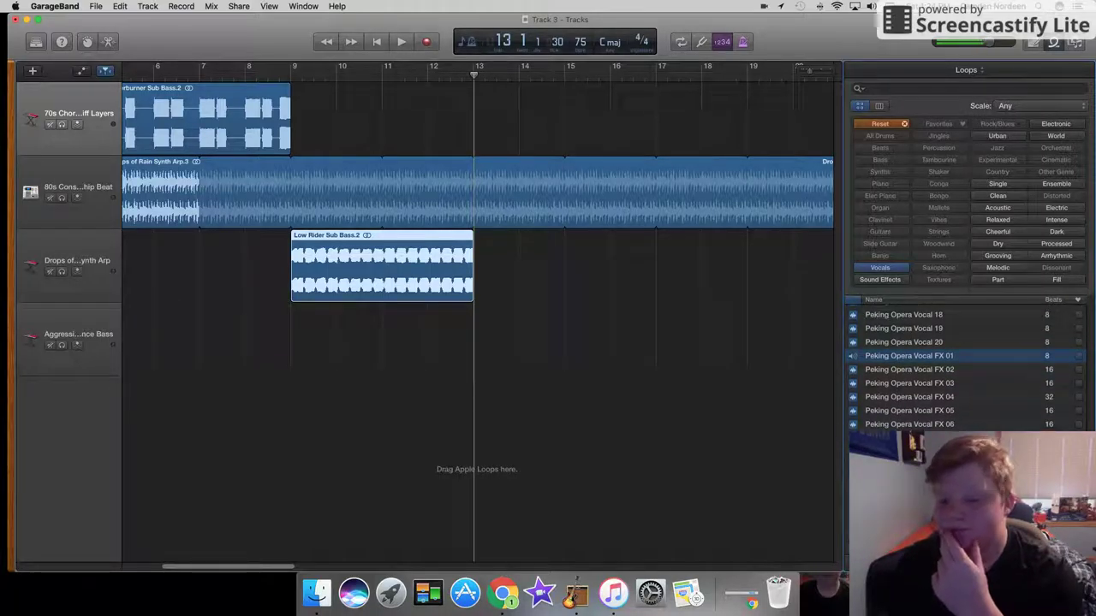
pyautogui.press('Escape')
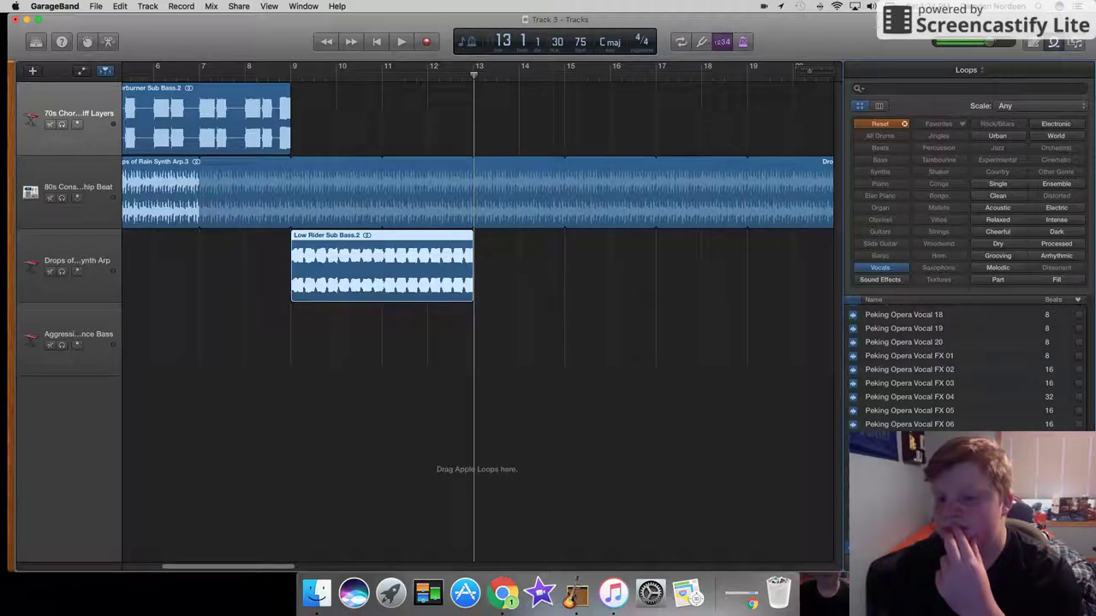
# Add the Summer Heat Choir Pad loop to the second track, starting at bar 1
pyautogui.moveTo(907, 424); pyautogui.dragTo(170, 173)
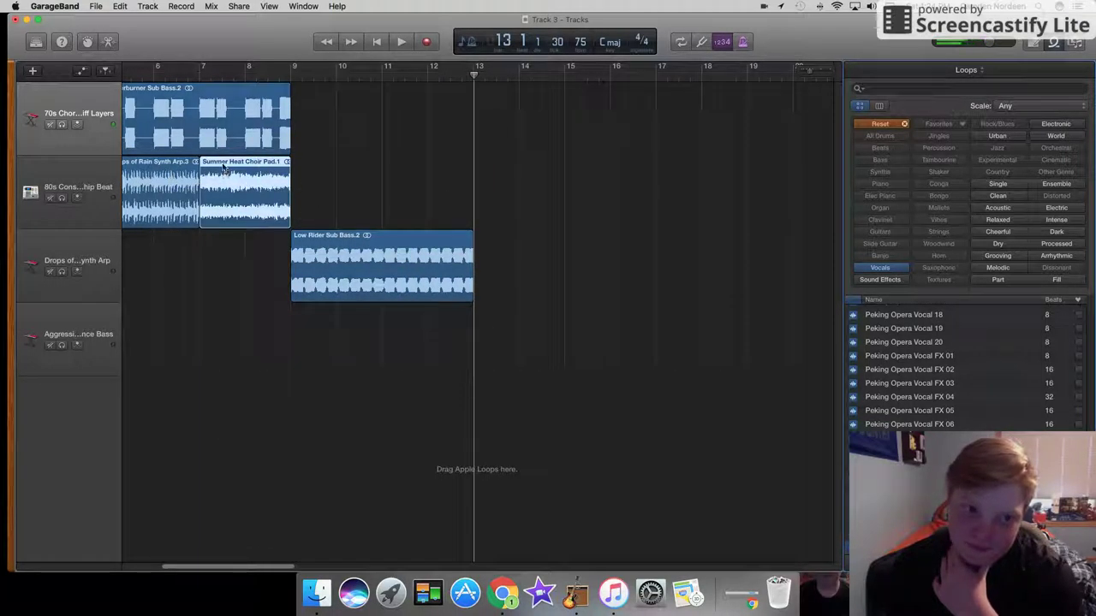
pyautogui.moveTo(220, 198); pyautogui.dragTo(133, 201)
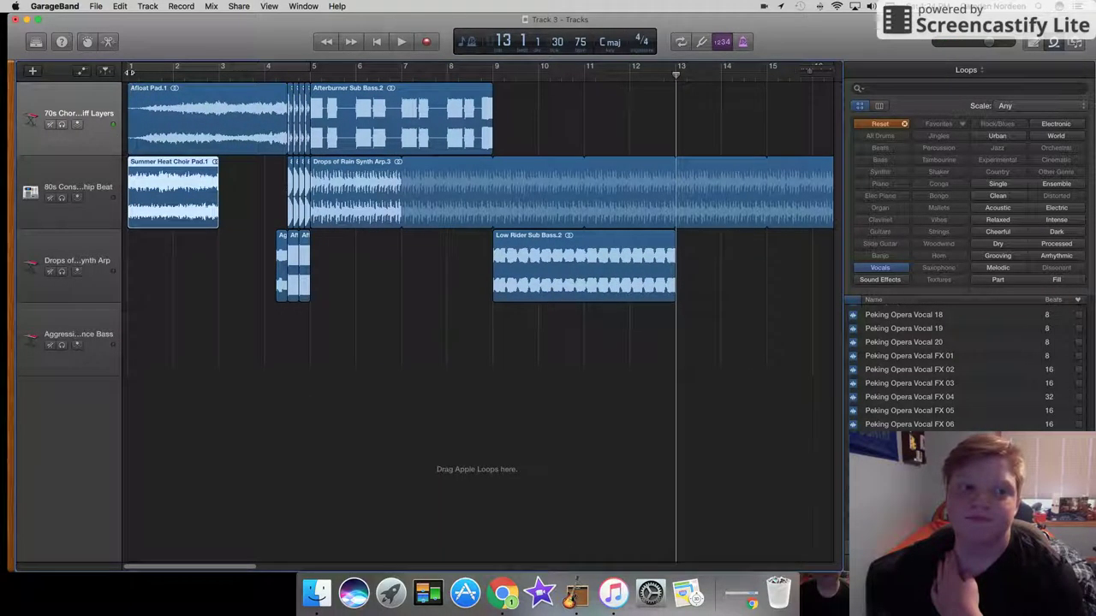
# Play from bar 1 and repeat the Summer Heat Choir Pad region so it ends at the second beat of bar 4
pyautogui.click(130, 72)
pyautogui.press('space')
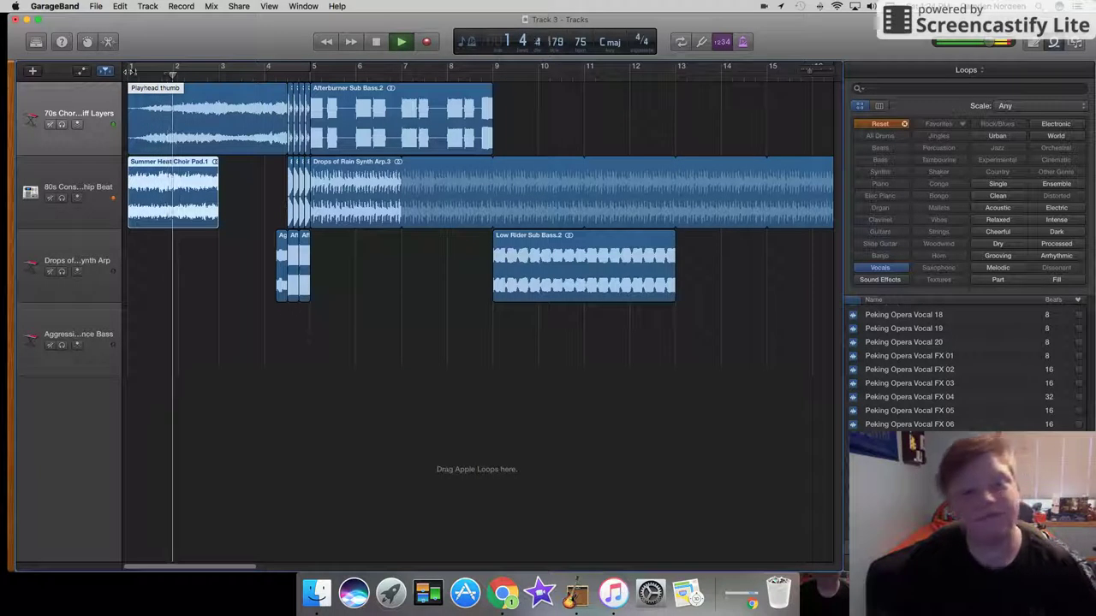
pyautogui.moveTo(218, 205); pyautogui.dragTo(219, 174)
pyautogui.moveTo(237, 176); pyautogui.dragTo(288, 178)
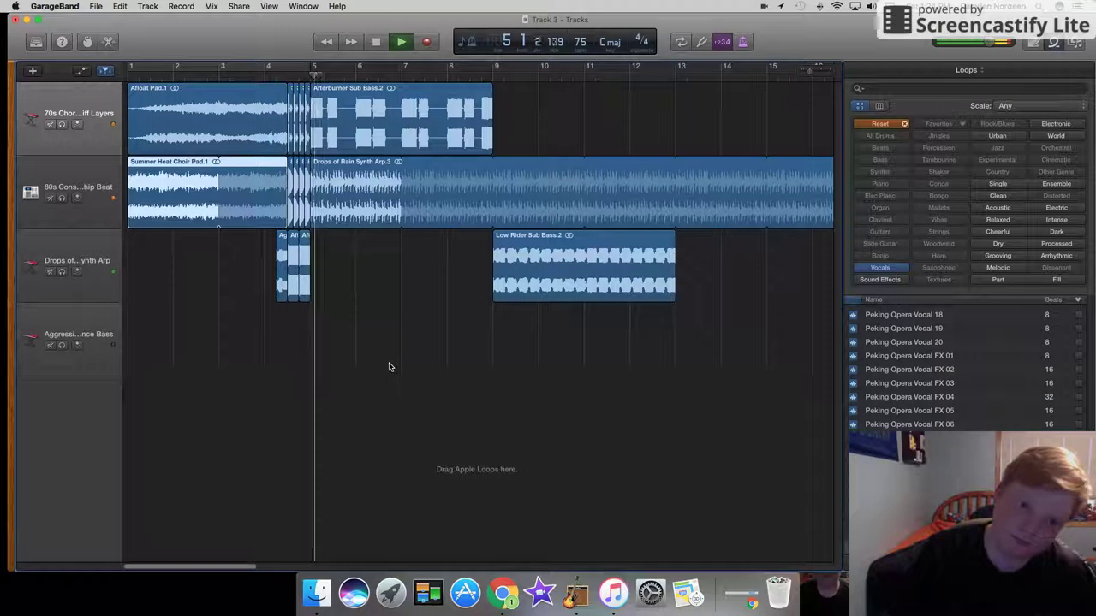
pyautogui.press('space')
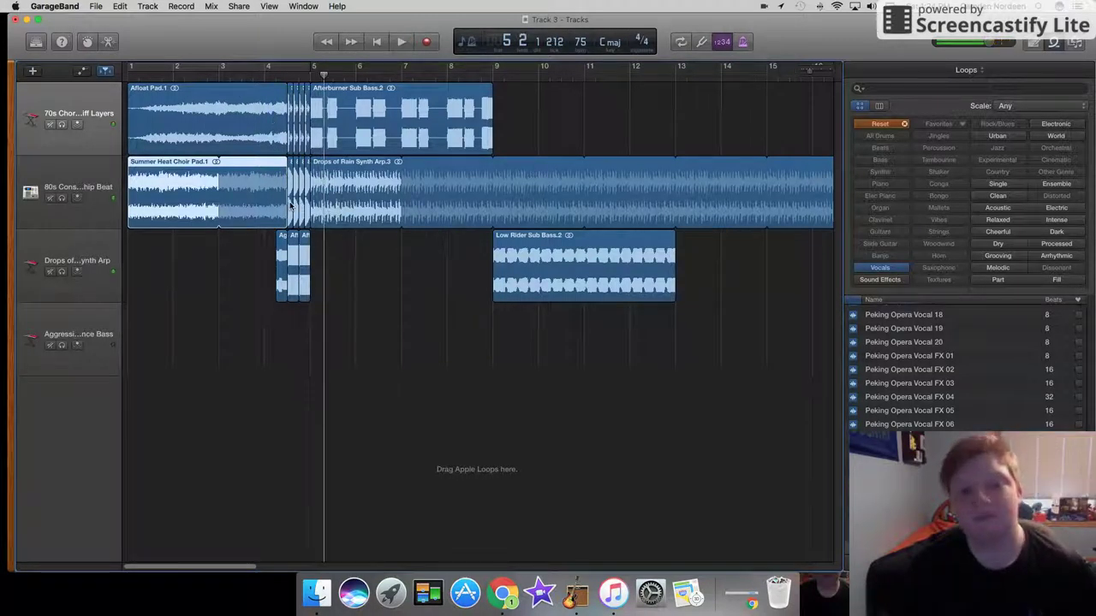
pyautogui.moveTo(287, 209); pyautogui.dragTo(277, 209)
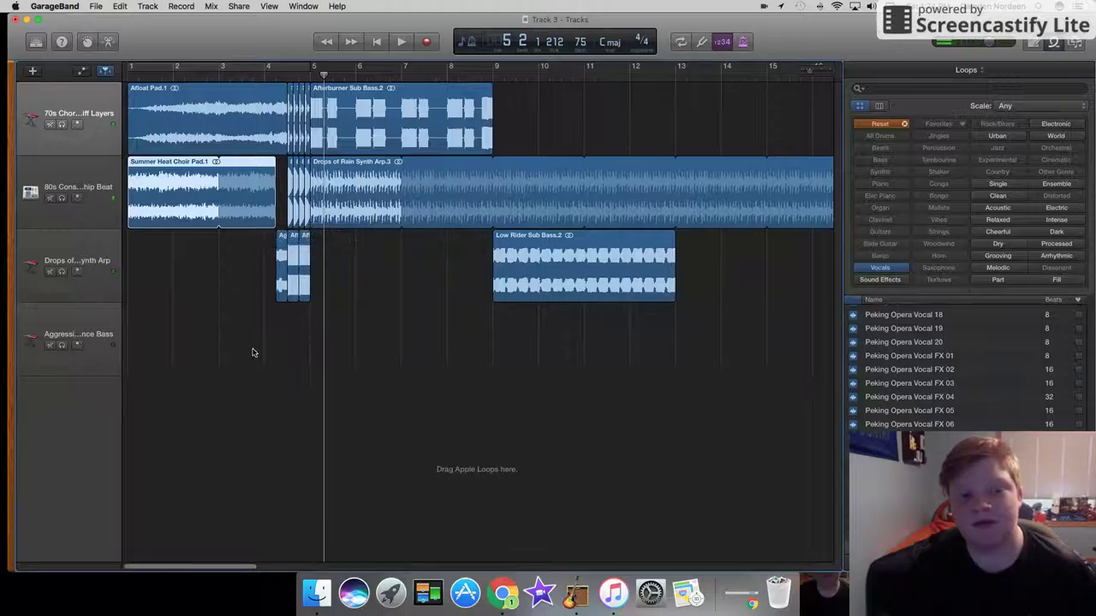
# Select the 80s Console Chip Beat track and widen the track headers to reveal the volume sliders
pyautogui.click(95, 205)
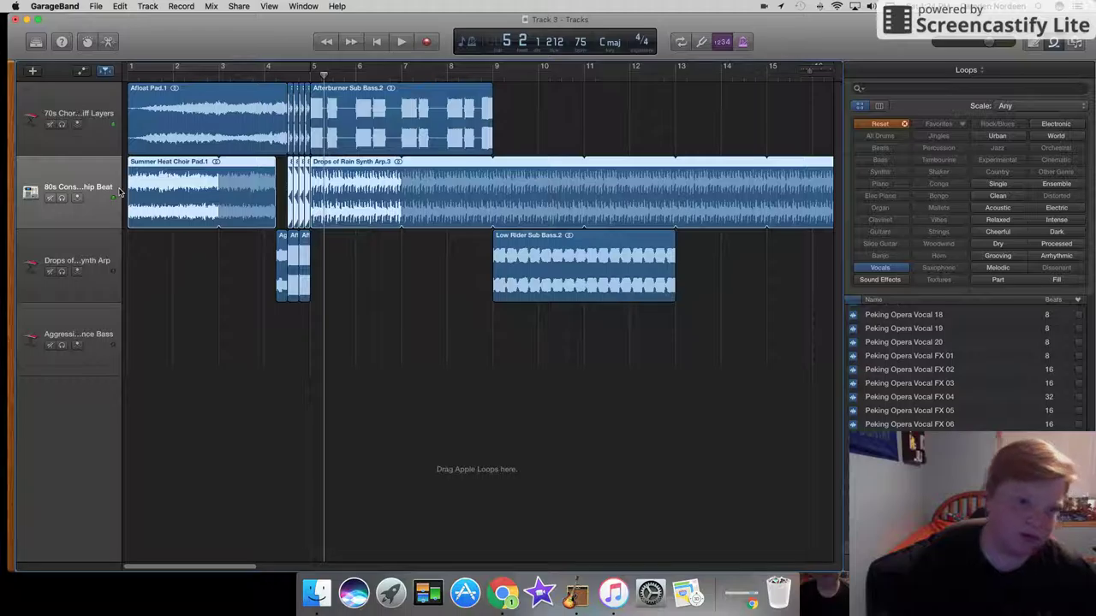
pyautogui.moveTo(121, 187); pyautogui.dragTo(148, 190)
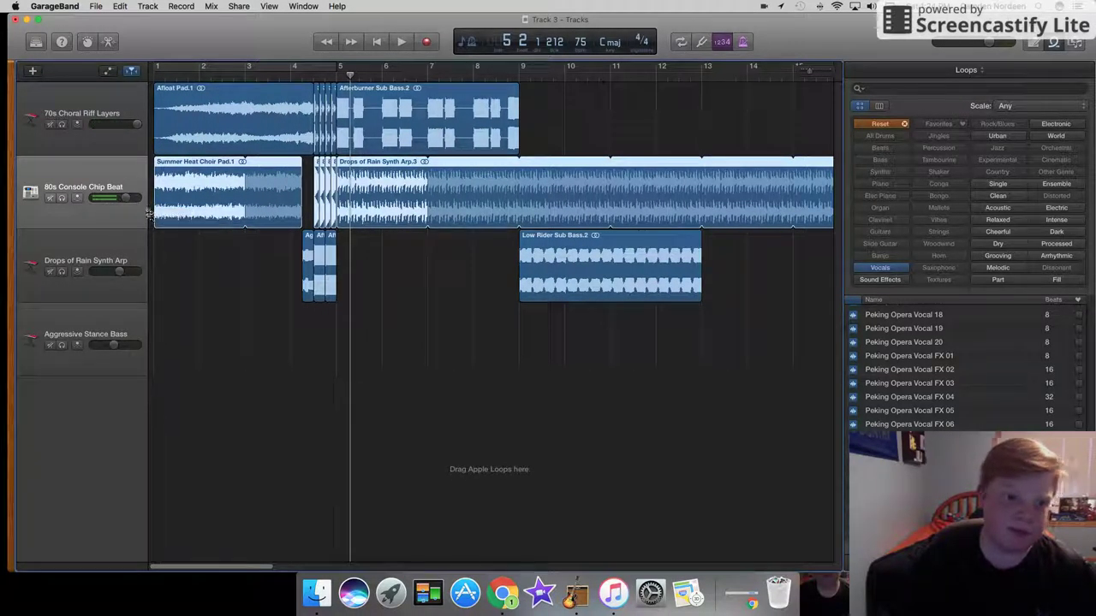
# Slightly lower the 70s Choral Riff Layers track's volume and narrow the track headers
pyautogui.moveTo(135, 127); pyautogui.dragTo(132, 125)
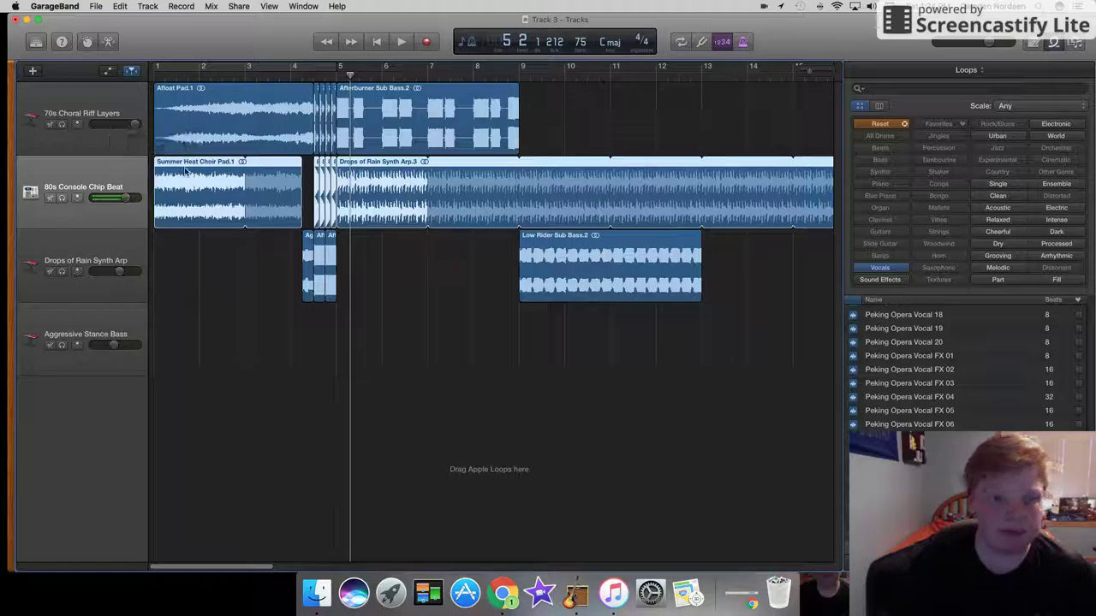
pyautogui.moveTo(146, 172); pyautogui.dragTo(42, 182)
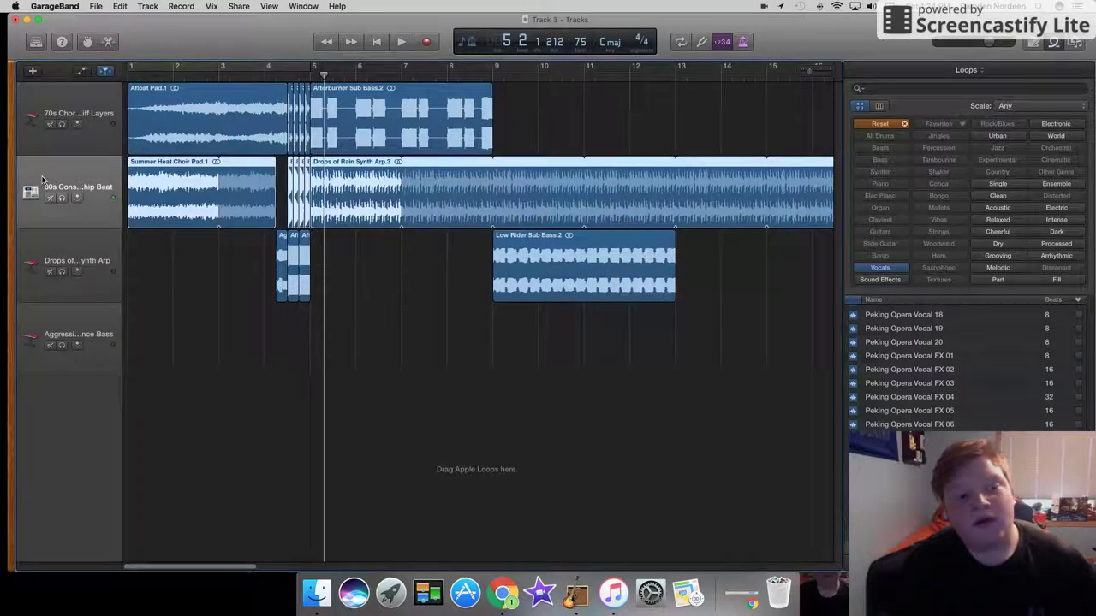
# Play the song from bar 1 while resetting the loop filter and browsing the Synths loops
pyautogui.click(127, 76)
pyautogui.press('space')
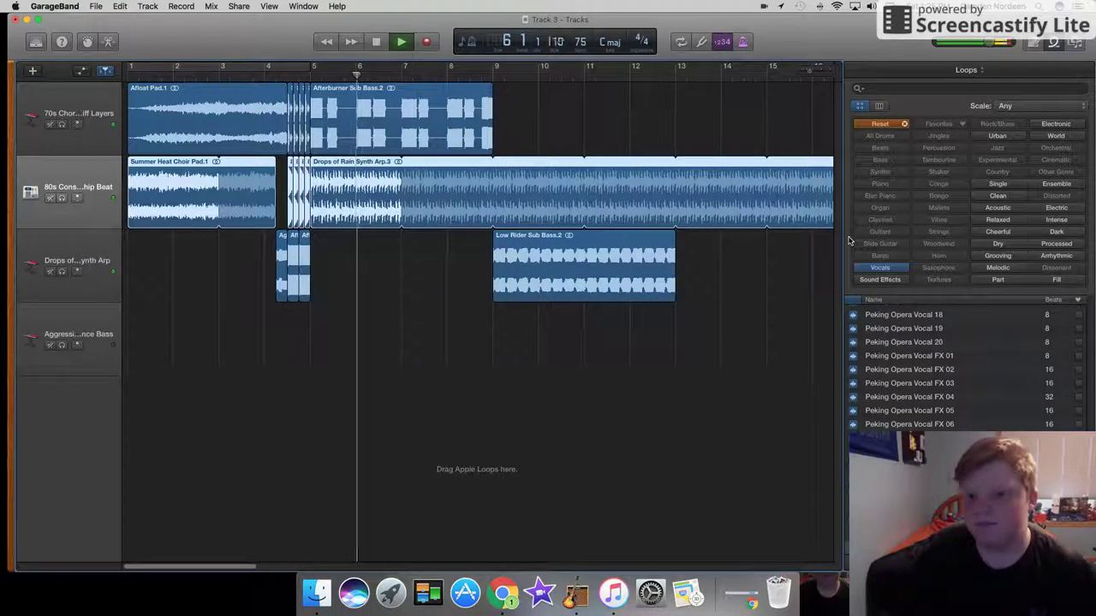
pyautogui.click(863, 273)
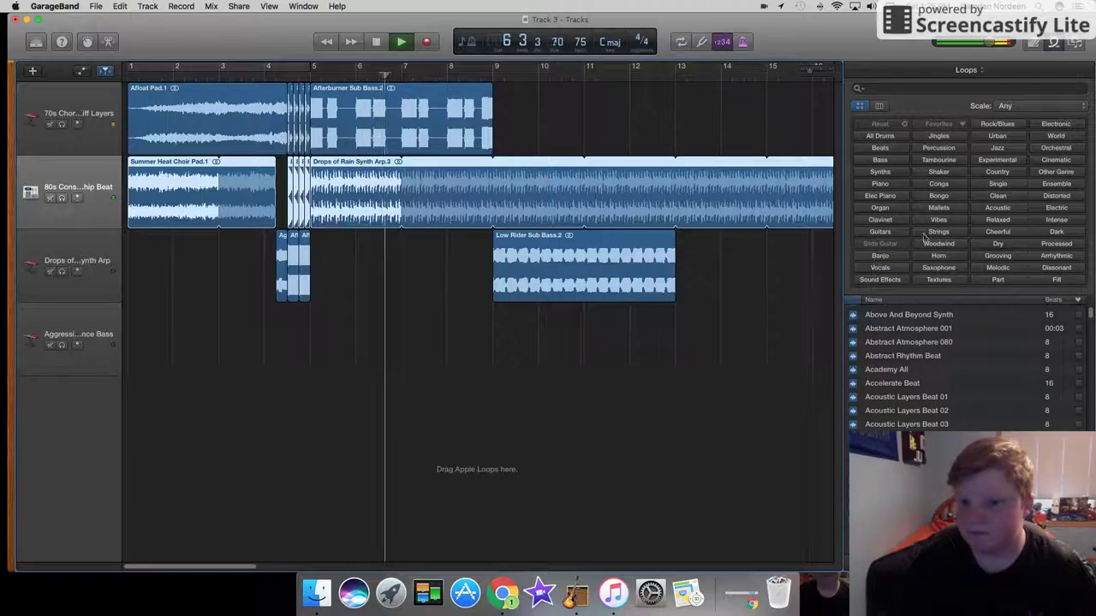
pyautogui.click(879, 172)
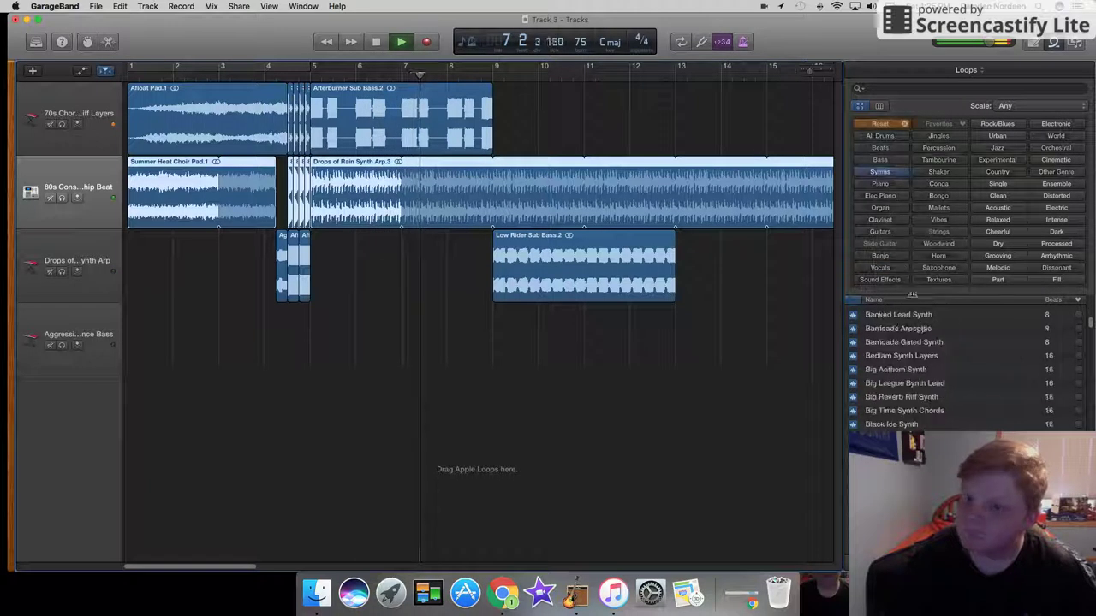
pyautogui.click(921, 387)
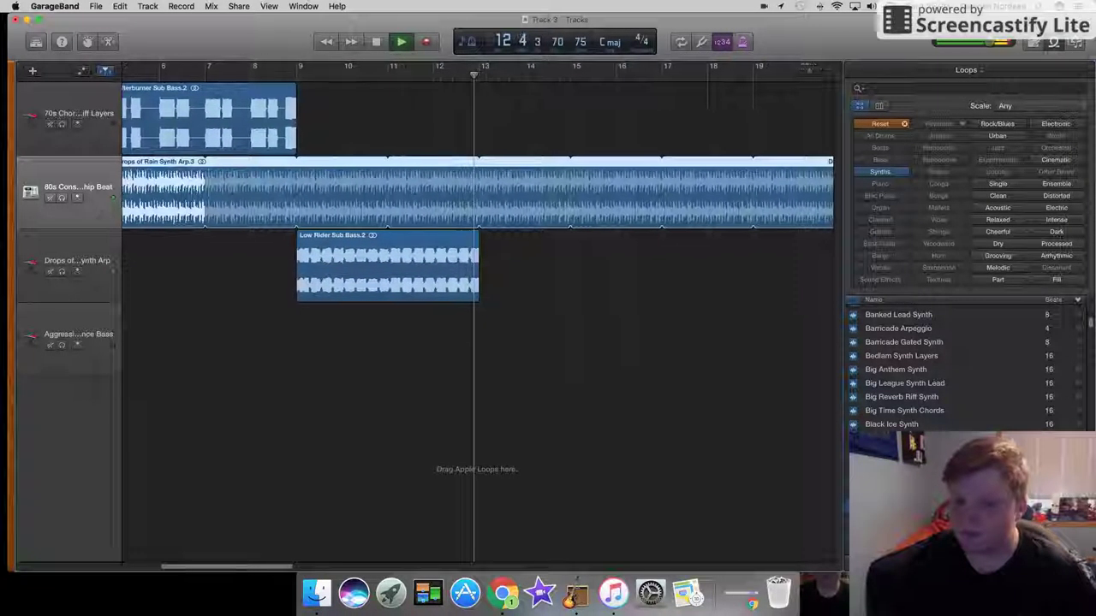
pyautogui.press('space')
# Try the Boss Level Chimes loop at bar 1 of the third track and play the transition in bar 4
pyautogui.moveTo(898, 451); pyautogui.dragTo(147, 292)
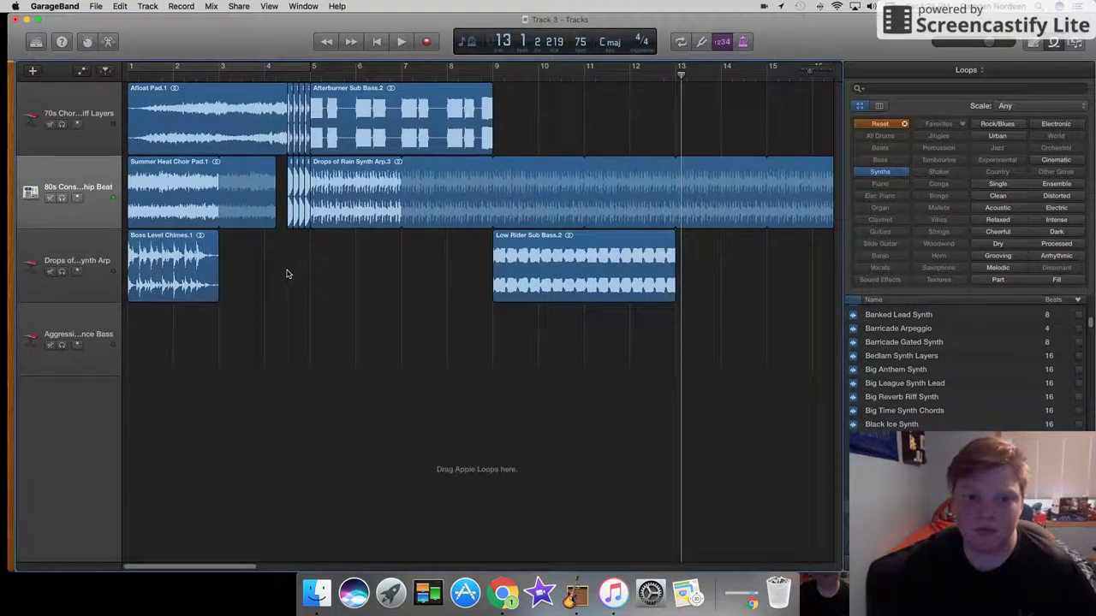
pyautogui.click(286, 75)
pyautogui.press('space')
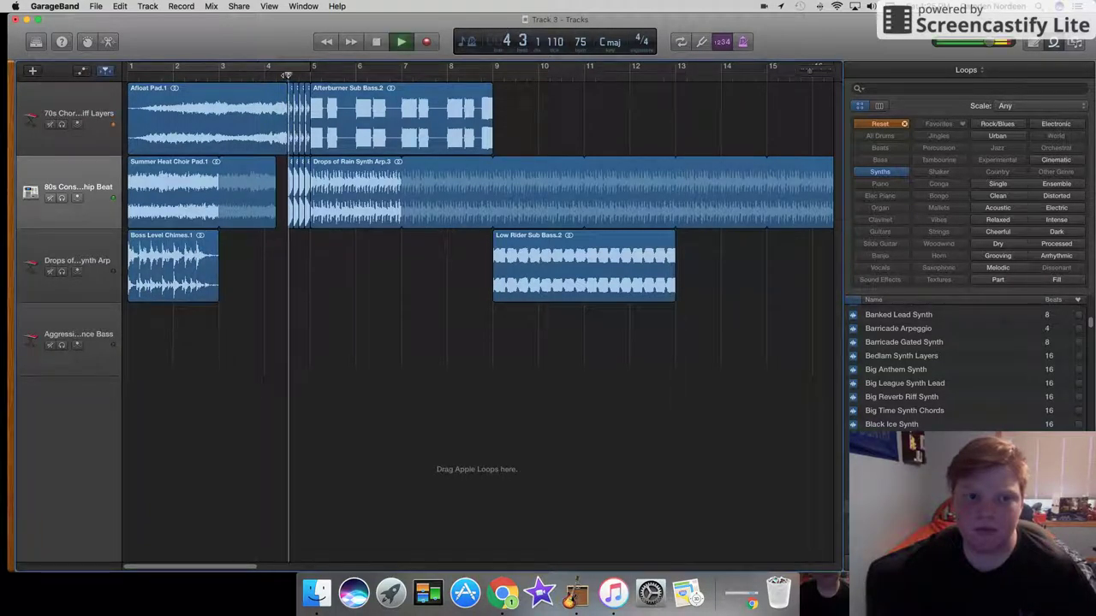
pyautogui.press('space')
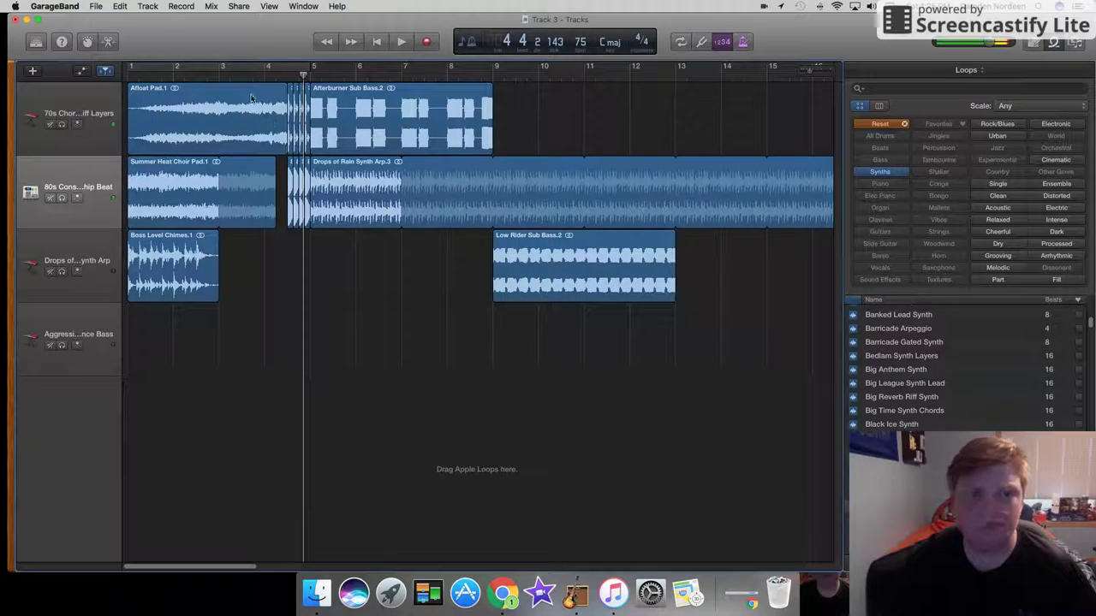
# Undo the Boss Level Chimes moves and its insertion on the third track, checking playback in between
pyautogui.click(119, 6)
pyautogui.click(135, 21)
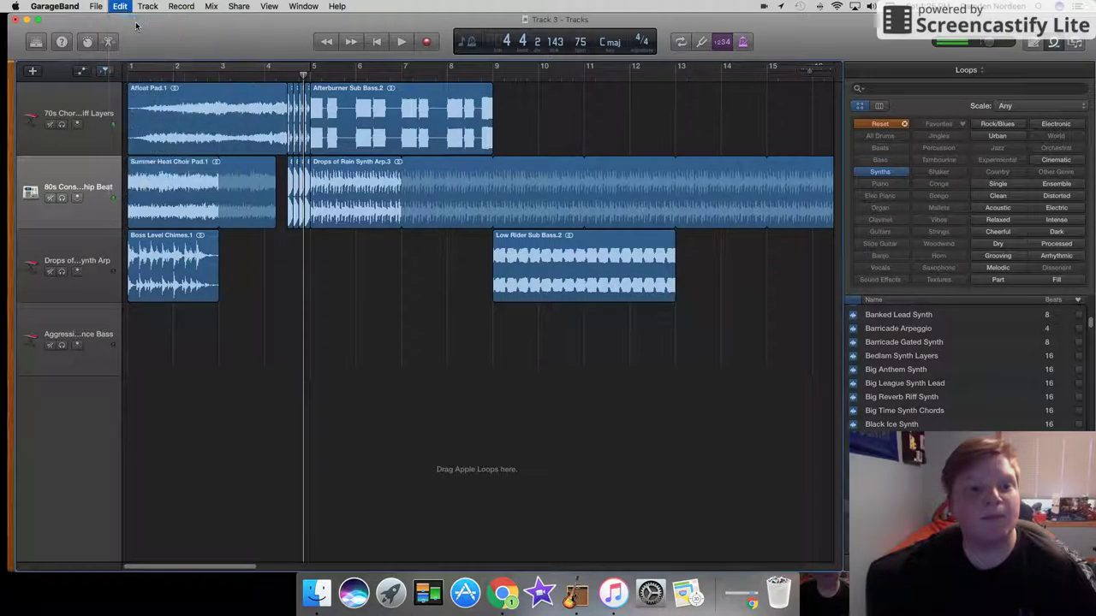
pyautogui.press('space')
pyautogui.press('space')
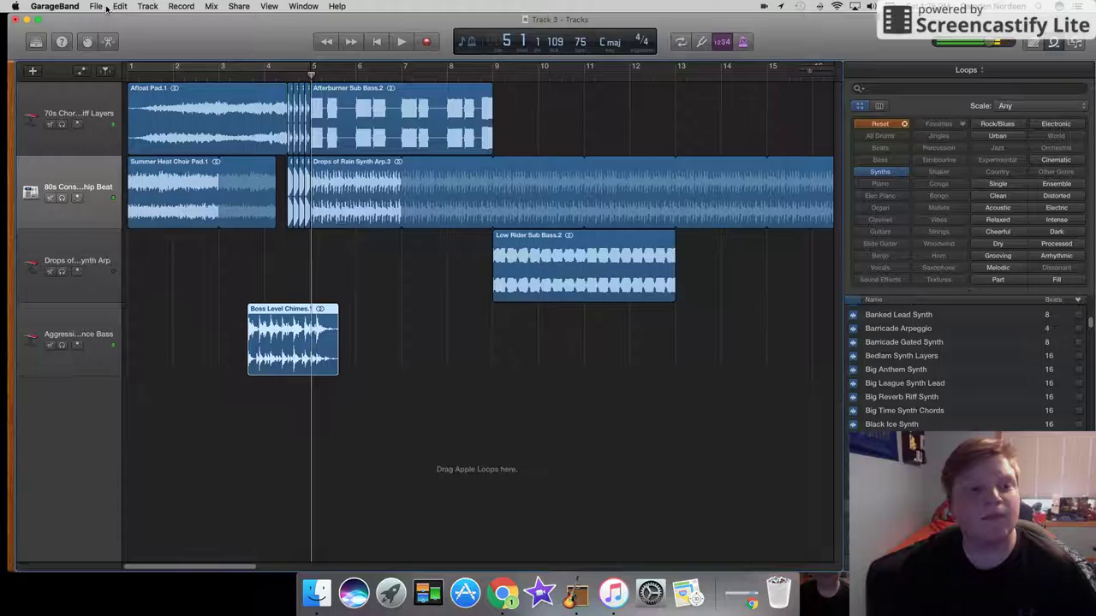
pyautogui.click(120, 6)
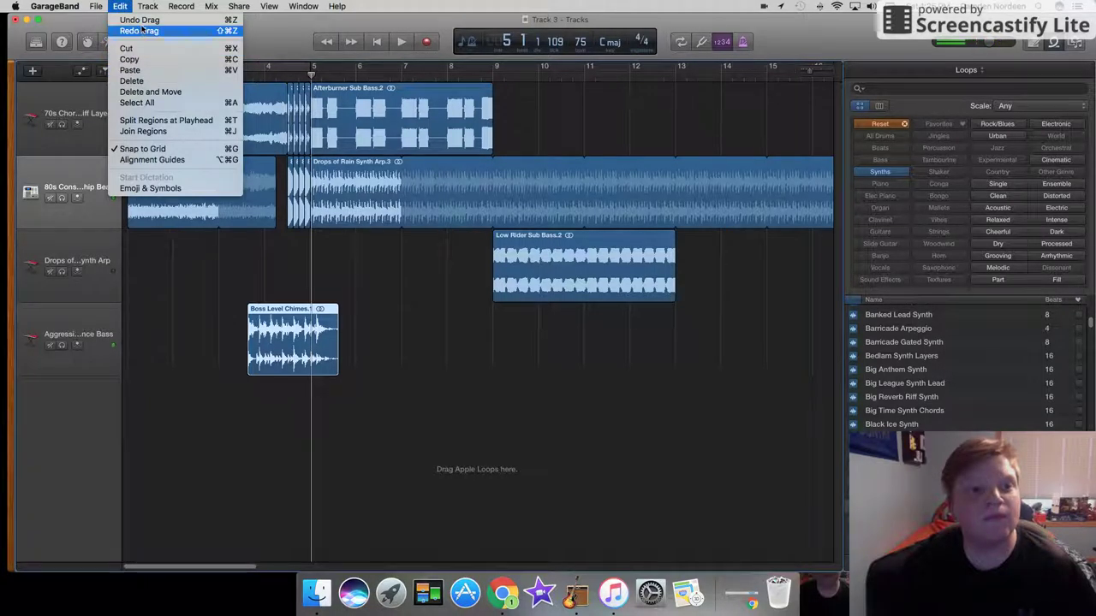
pyautogui.click(139, 20)
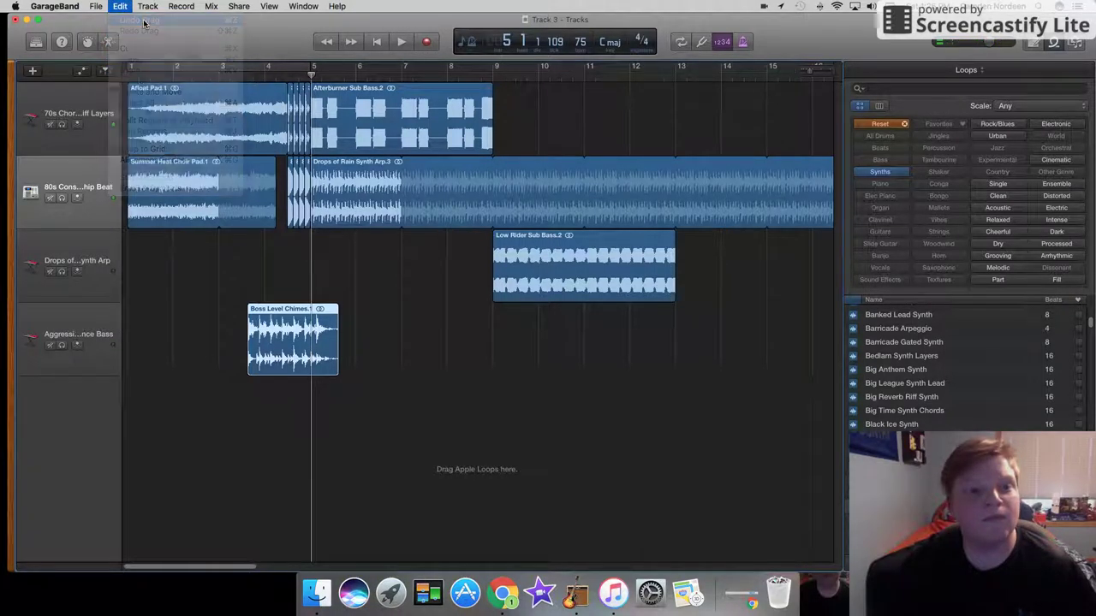
pyautogui.click(121, 6)
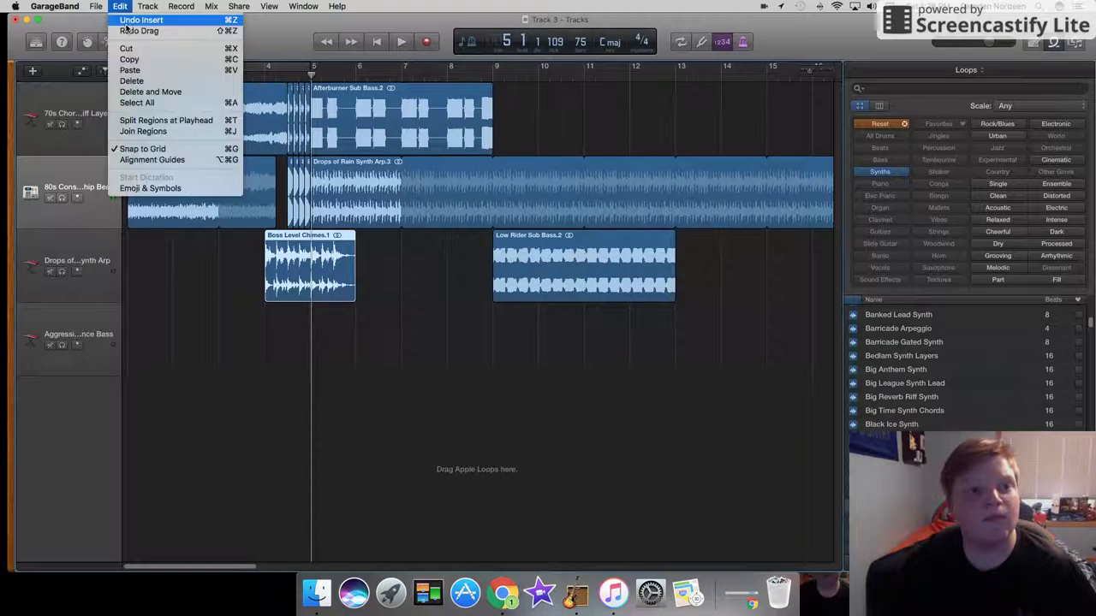
pyautogui.click(128, 21)
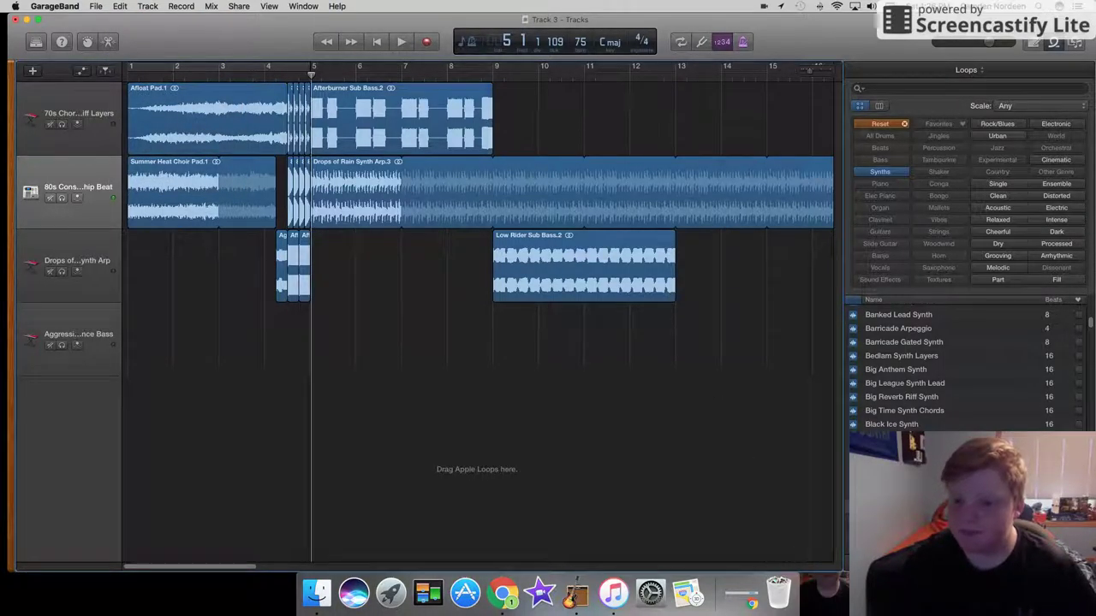
# Replace the Afloat Pad region on the first track with the Boss Level Chimes loop, starting at bar 1
pyautogui.moveTo(890, 425); pyautogui.dragTo(124, 272)
pyautogui.click(209, 124)
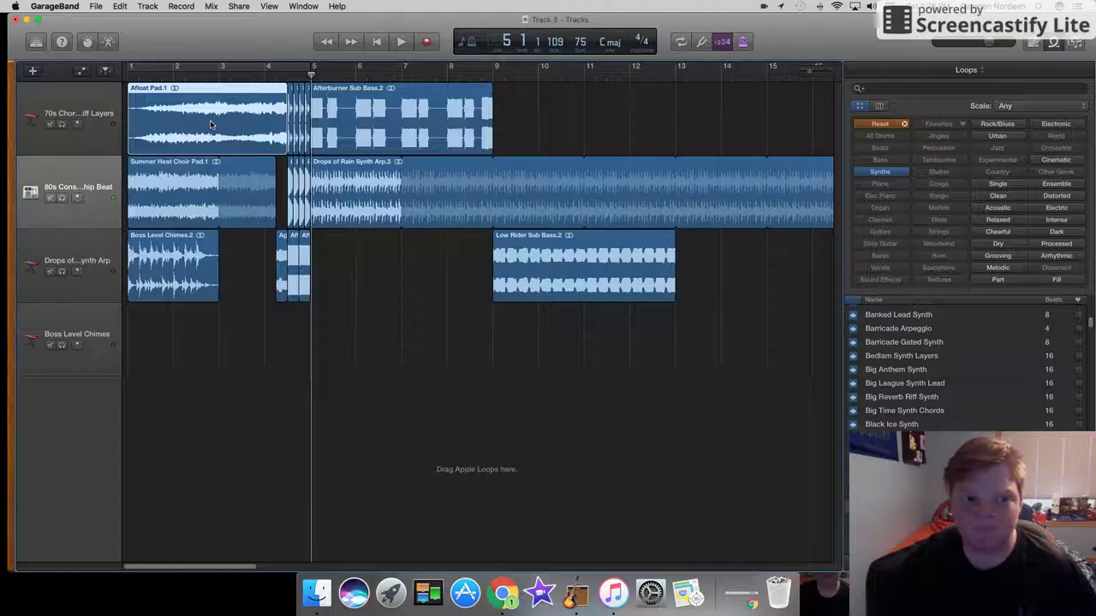
pyautogui.press('Delete')
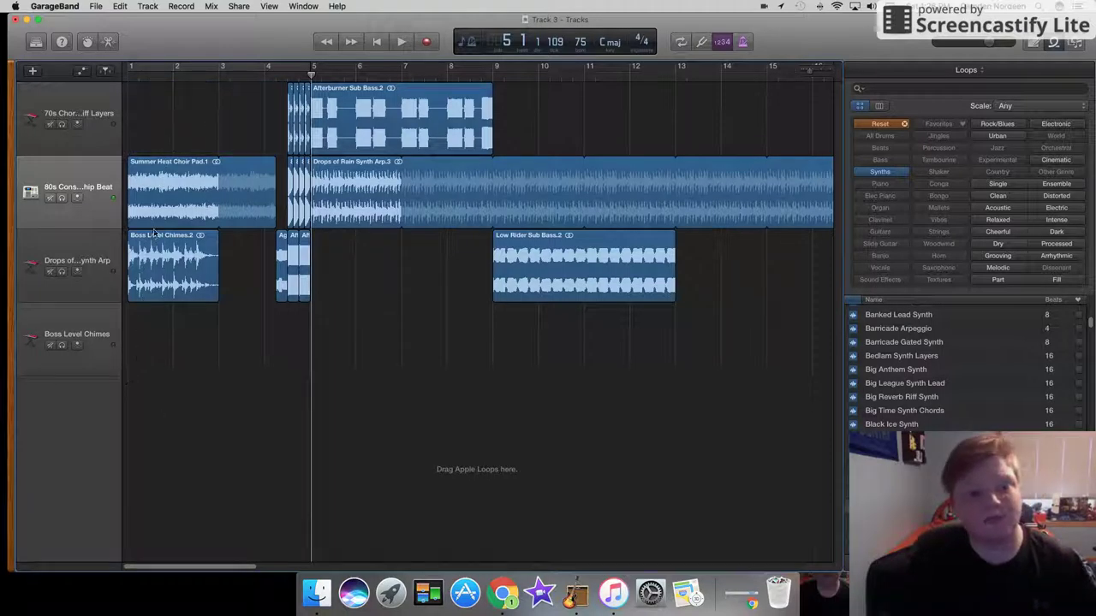
pyautogui.moveTo(154, 235); pyautogui.dragTo(145, 101)
# Repeat the Boss Level Chimes region up to the second beat of bar 4, playing from bar 1 before and after
pyautogui.click(129, 76)
pyautogui.press('space')
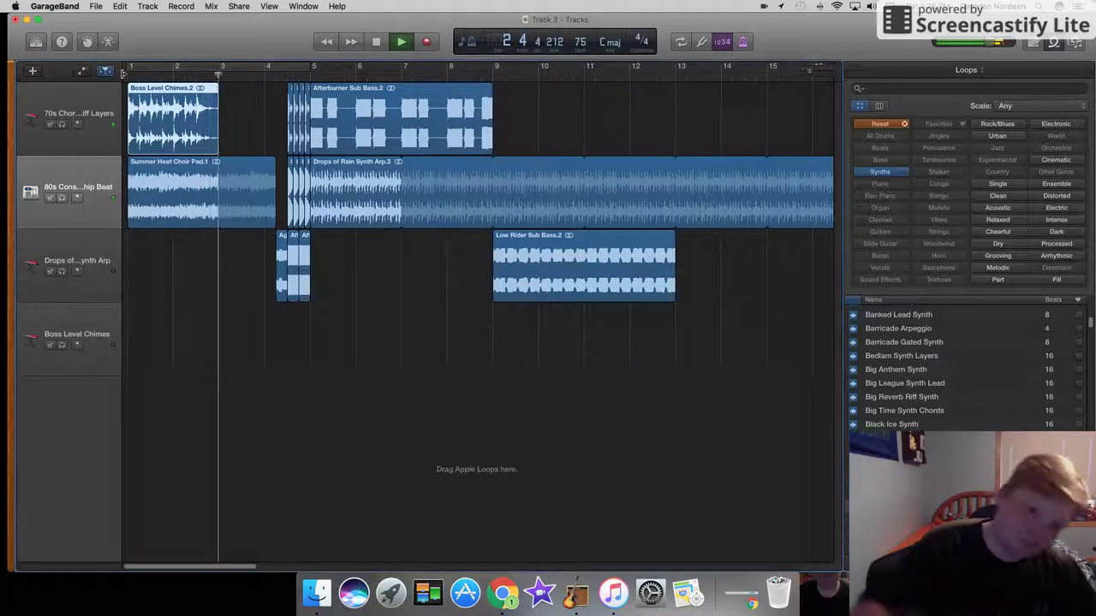
pyautogui.press('space')
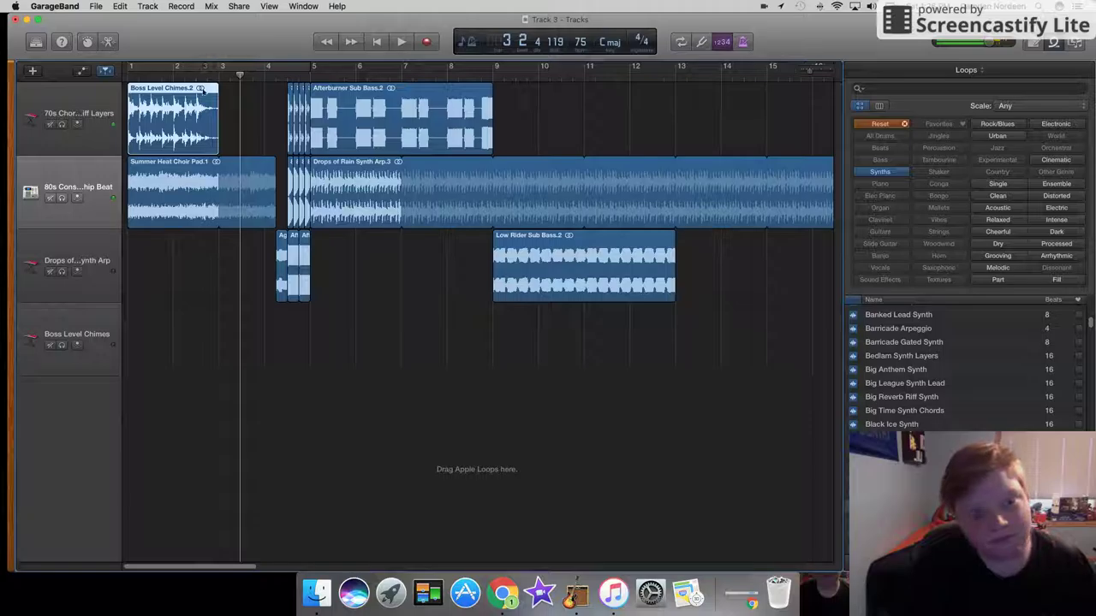
pyautogui.moveTo(216, 137); pyautogui.dragTo(274, 132)
pyautogui.click(129, 76)
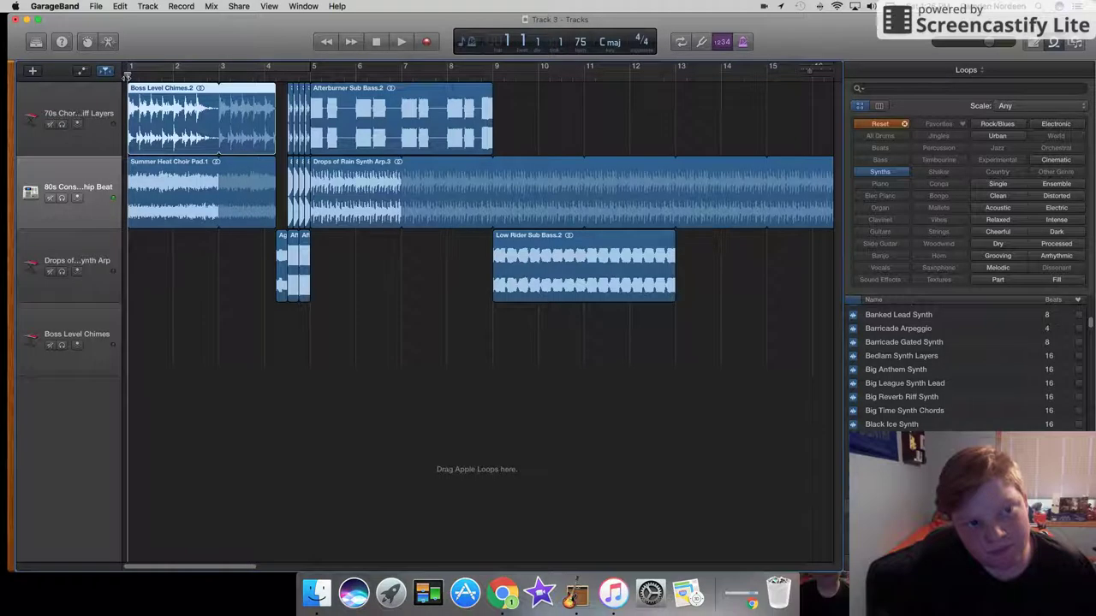
pyautogui.press('space')
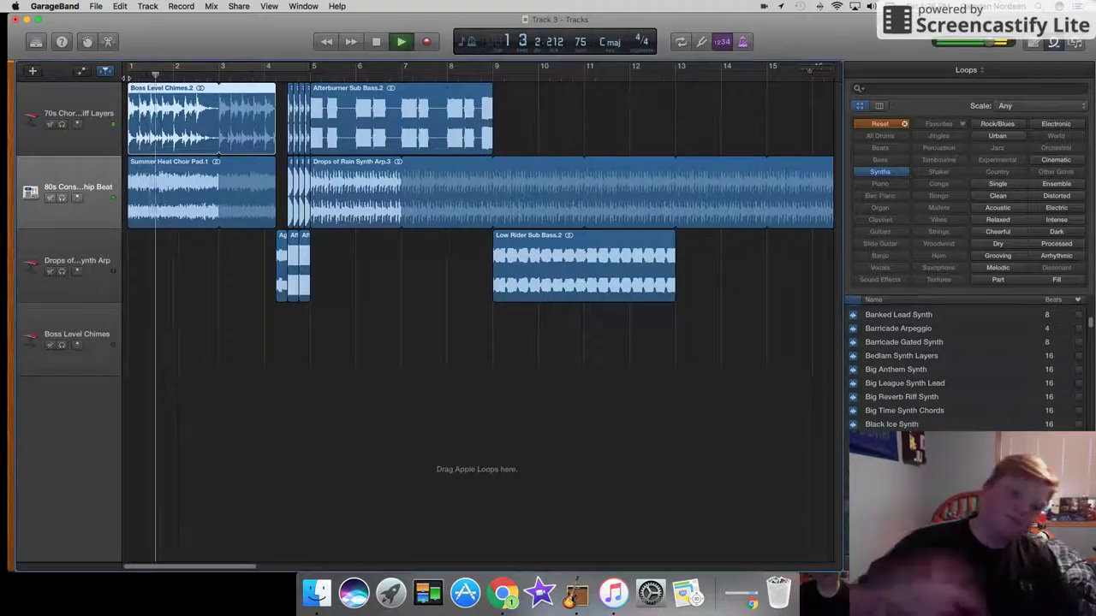
pyautogui.press('space')
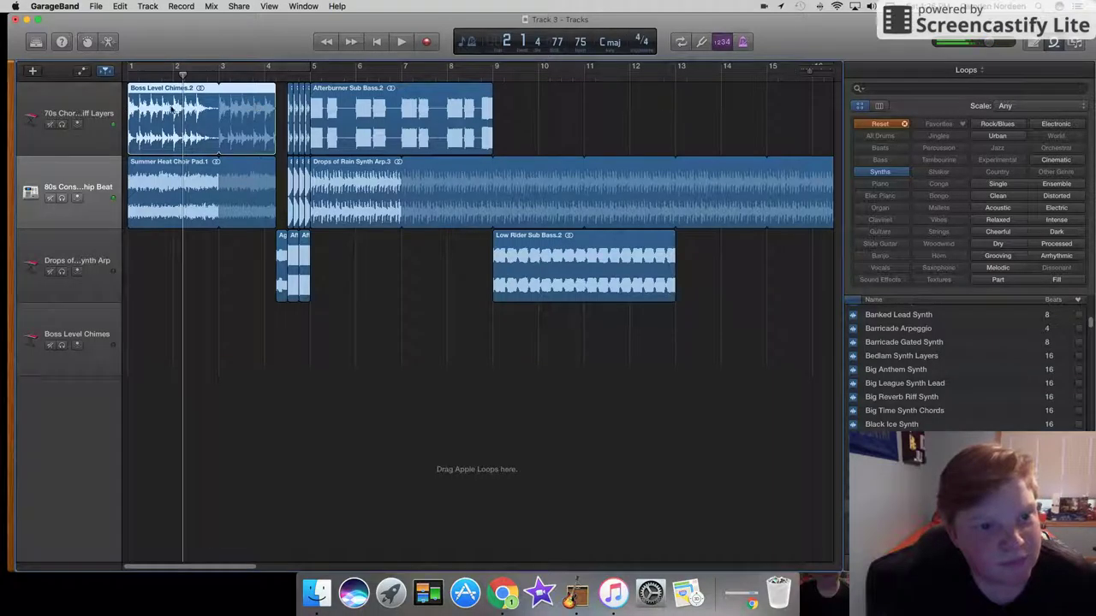
# Trim the first beat off the Boss Level Chimes region, move it back to bar 1 and play the intro
pyautogui.moveTo(129, 139); pyautogui.dragTo(140, 140)
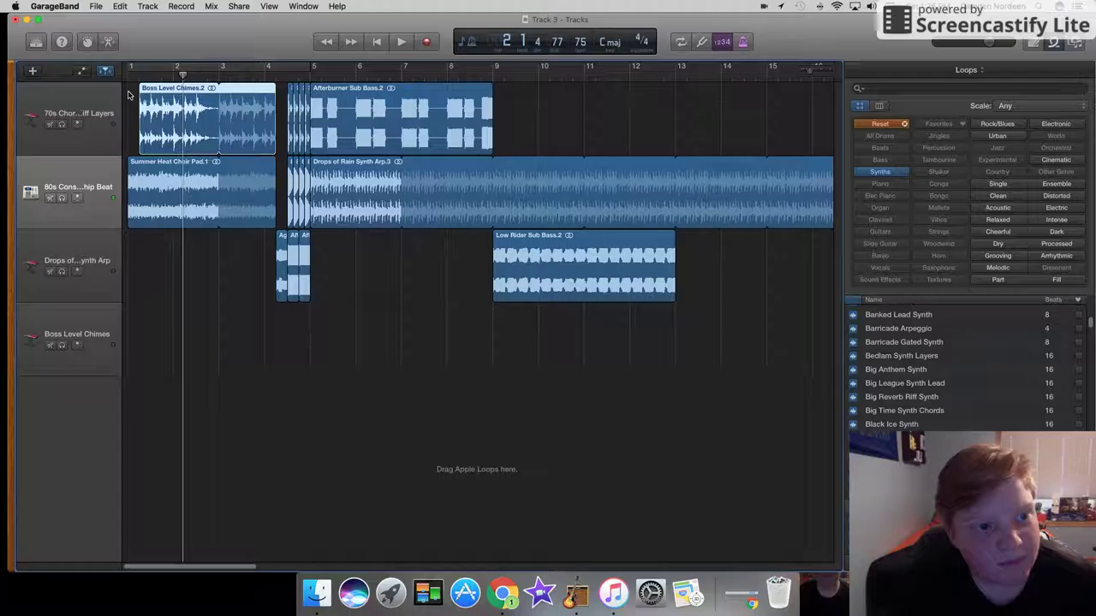
pyautogui.press('Return')
pyautogui.press('space')
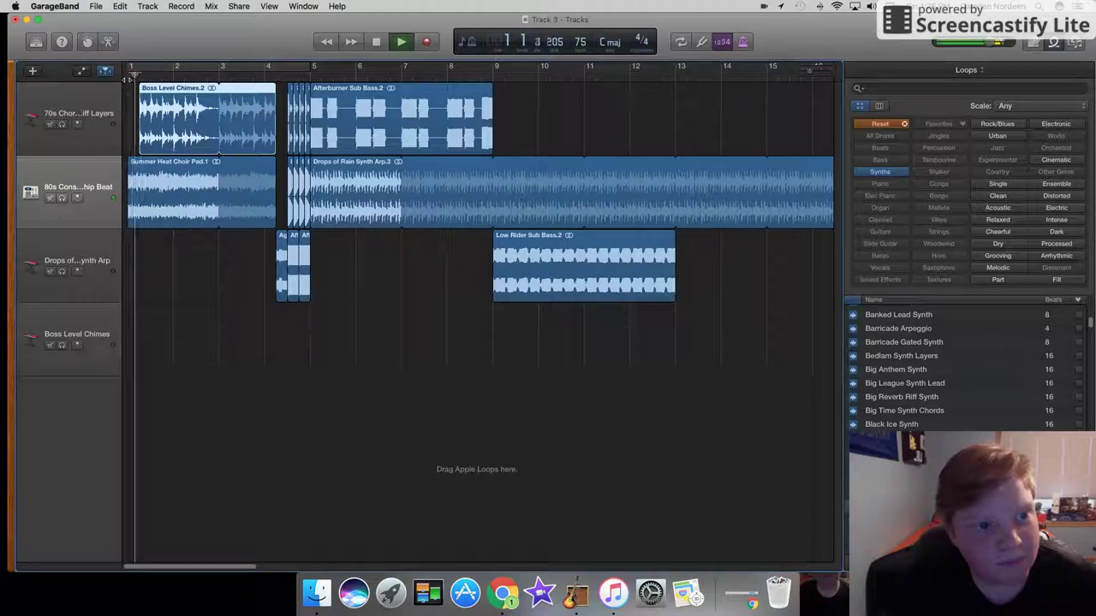
pyautogui.moveTo(137, 90); pyautogui.dragTo(126, 91)
pyautogui.press('space')
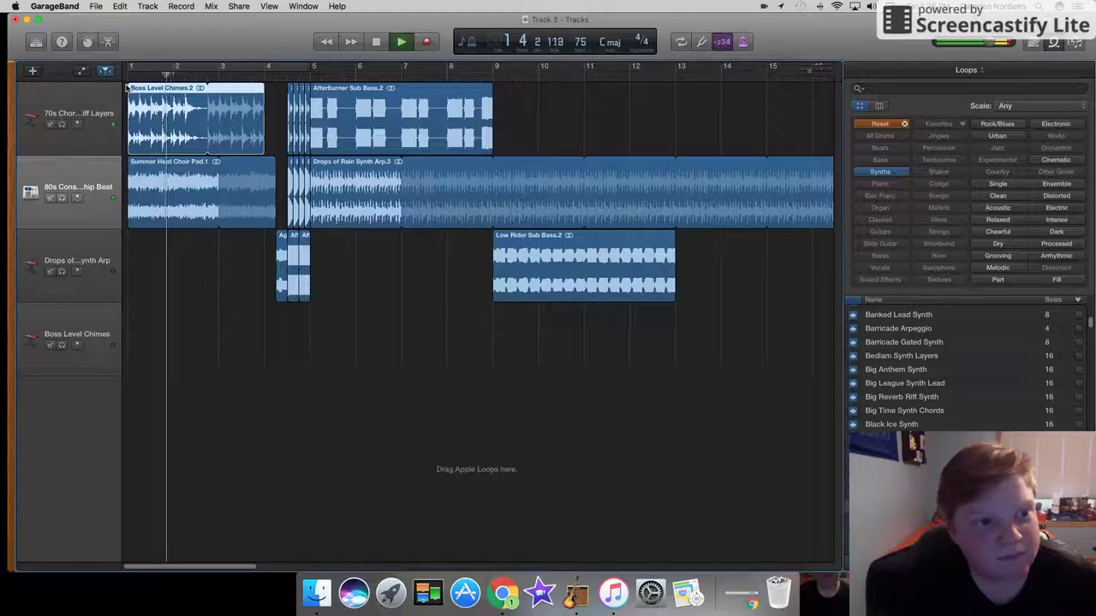
pyautogui.press('Return')
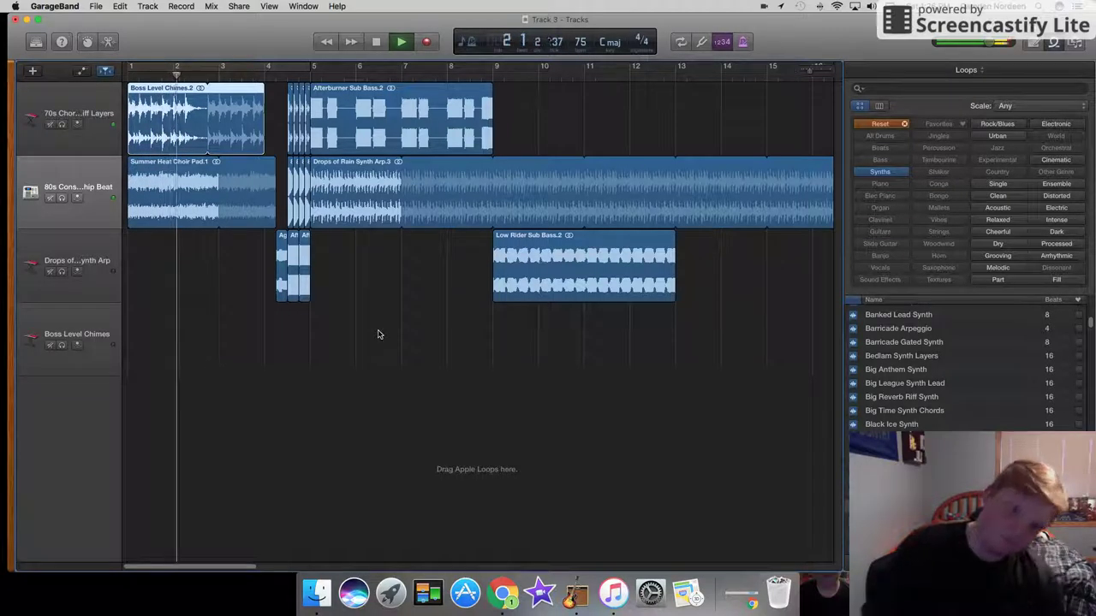
# Extend the repeated Boss Level Chimes region up to the short regions in bar 4 and listen on to bar 13
pyautogui.moveTo(265, 130); pyautogui.dragTo(272, 130)
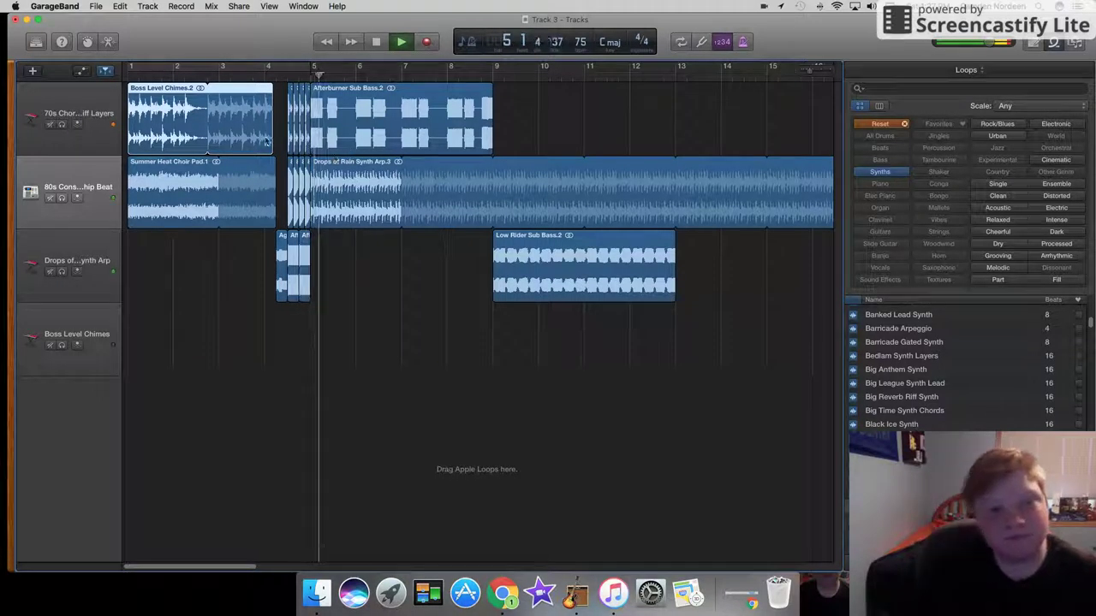
pyautogui.moveTo(273, 135); pyautogui.dragTo(288, 135)
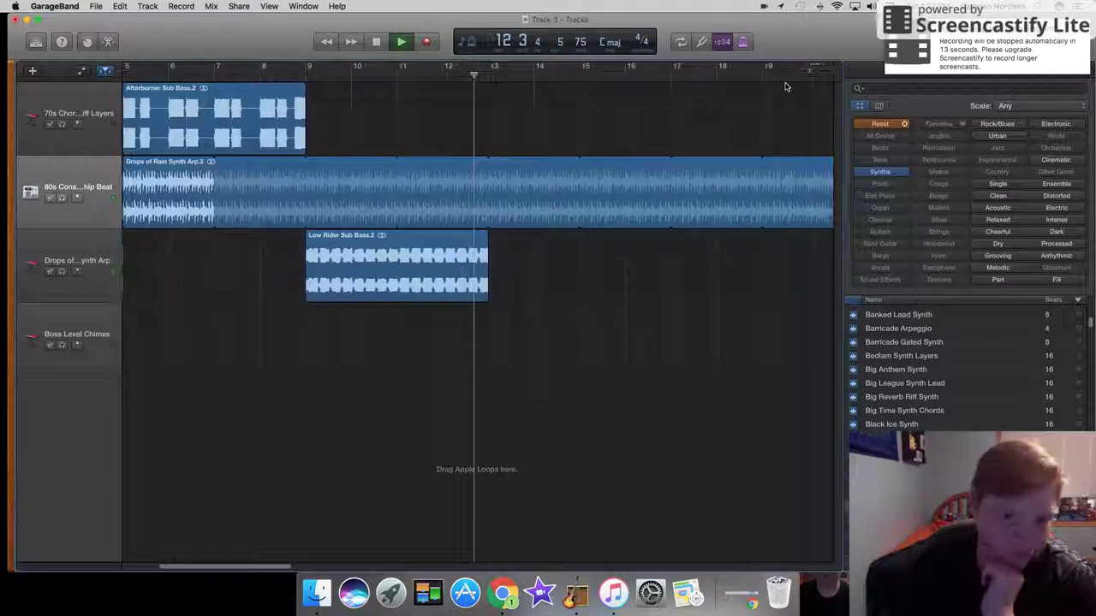
pyautogui.press('space')
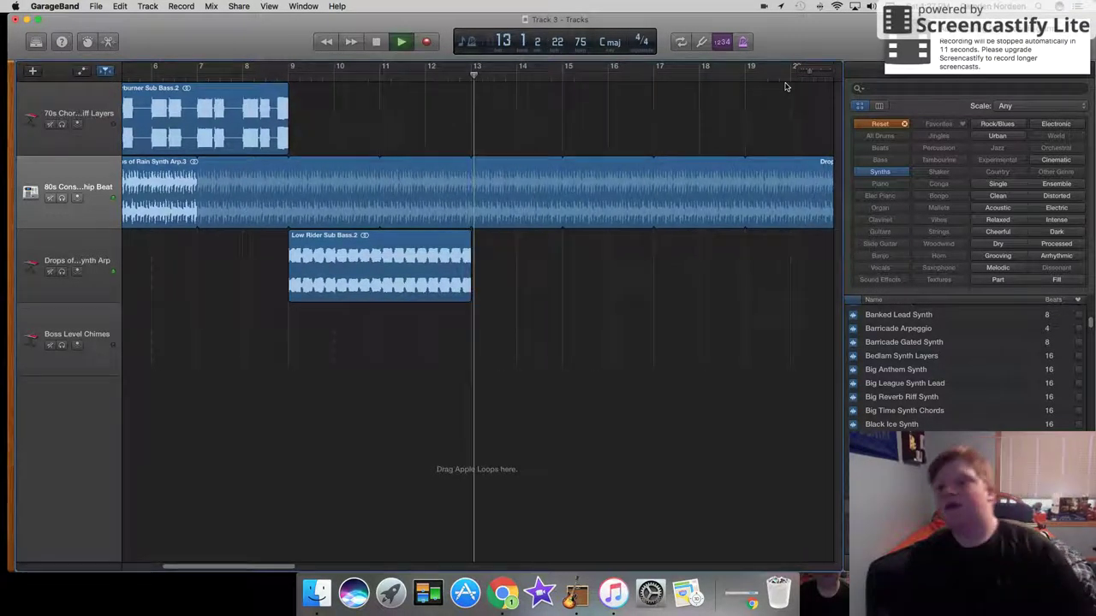